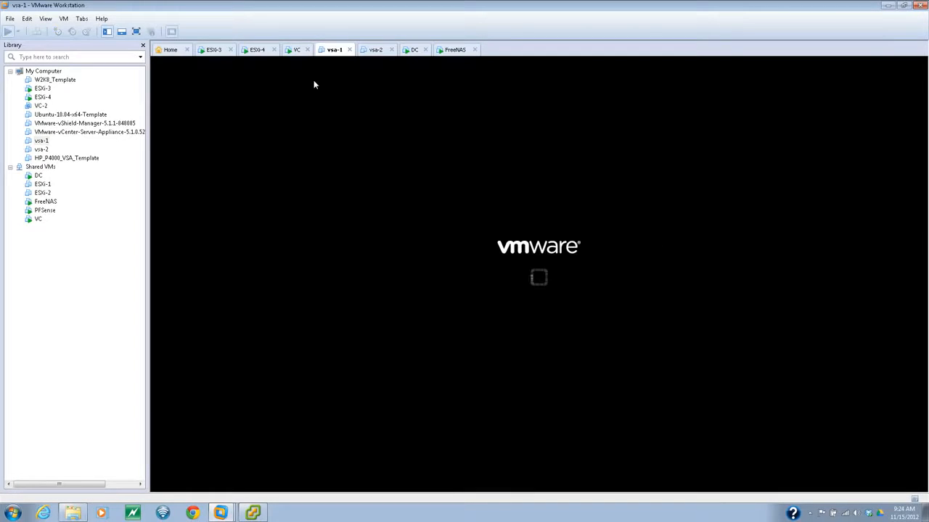
- Switch to the vsa-2 tab to show the powered-off machine's summary page
click(371, 52)
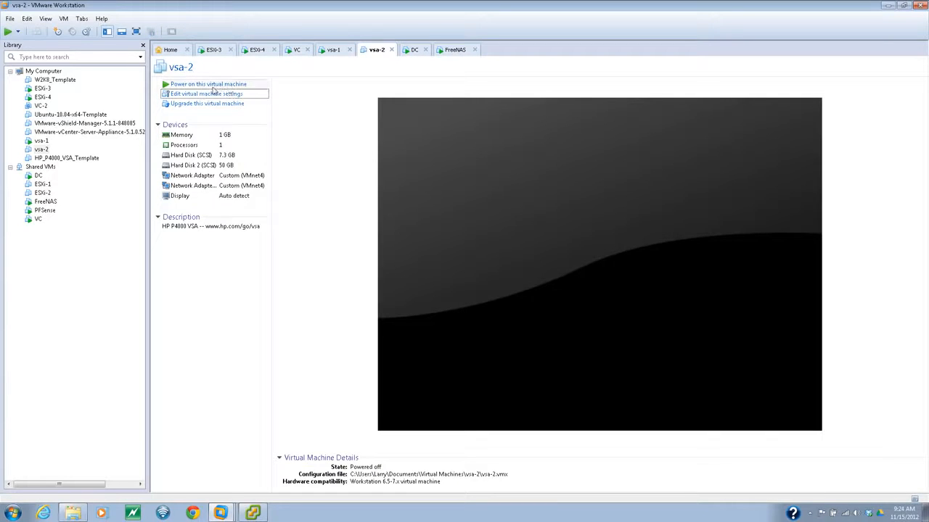
- Go back to the vsa-1 console and let it boot to the p4k01.lab.local login prompt
click(332, 52)
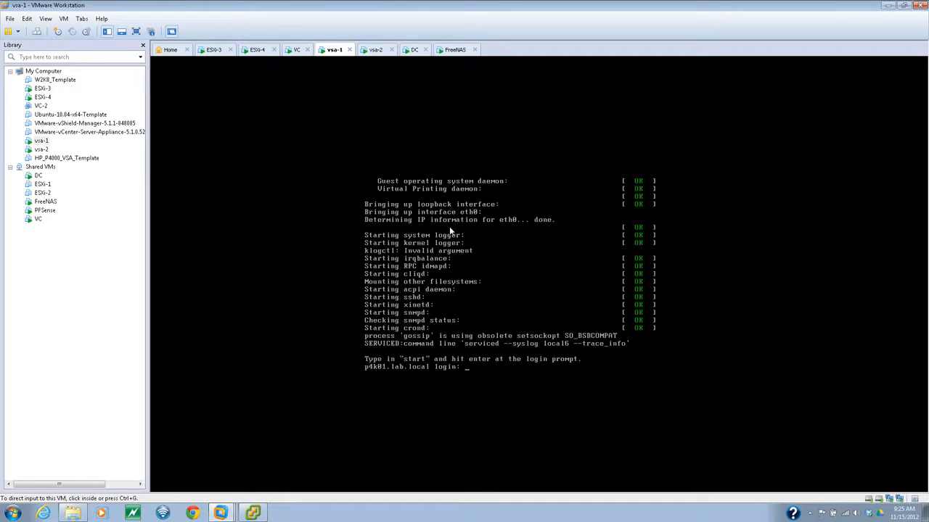
- Log in to vsa-1 with 'start', view General Settings, and return to the main menu
click(449, 227)
text(start)
key(Return)
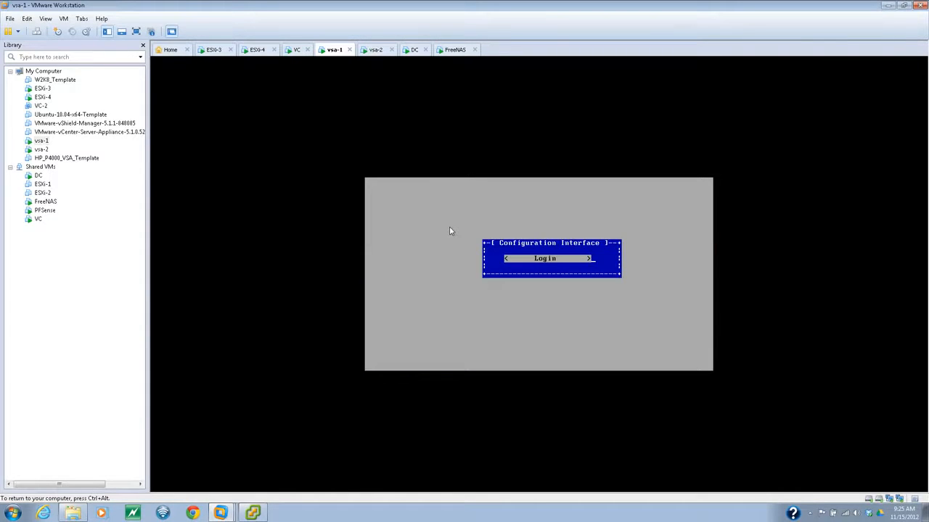
key(Return)
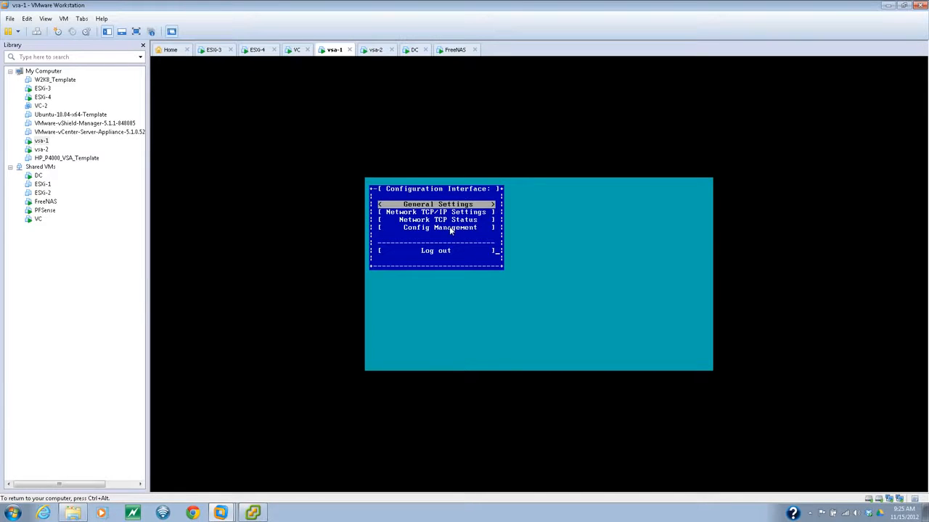
key(Return)
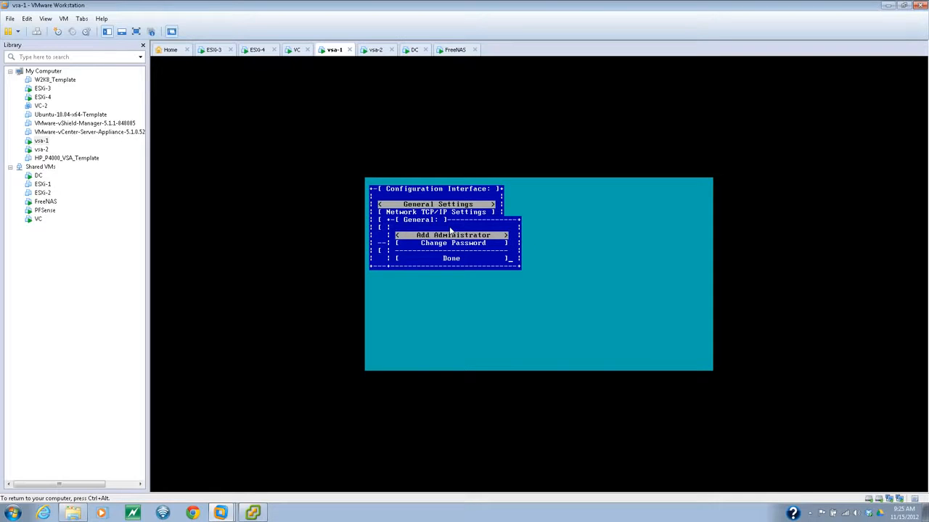
key(Down)
key(Down)
key(Return)
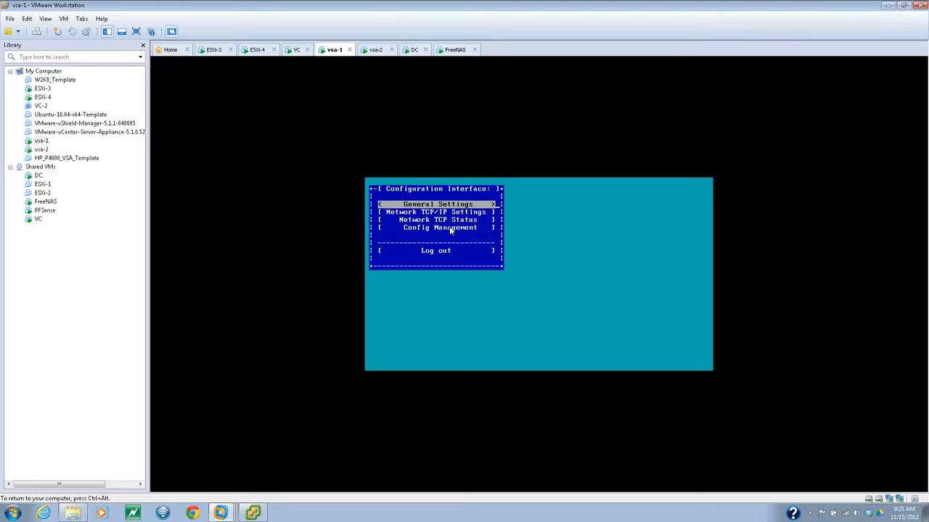
- Open the eth0 Network TCP/IP Settings on vsa-1 and select Disable Interface
key(Down)
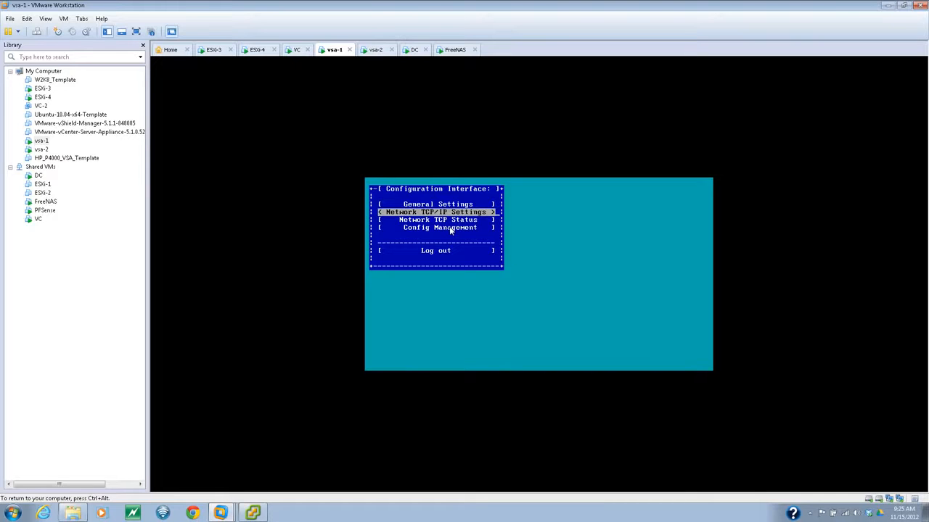
key(Return)
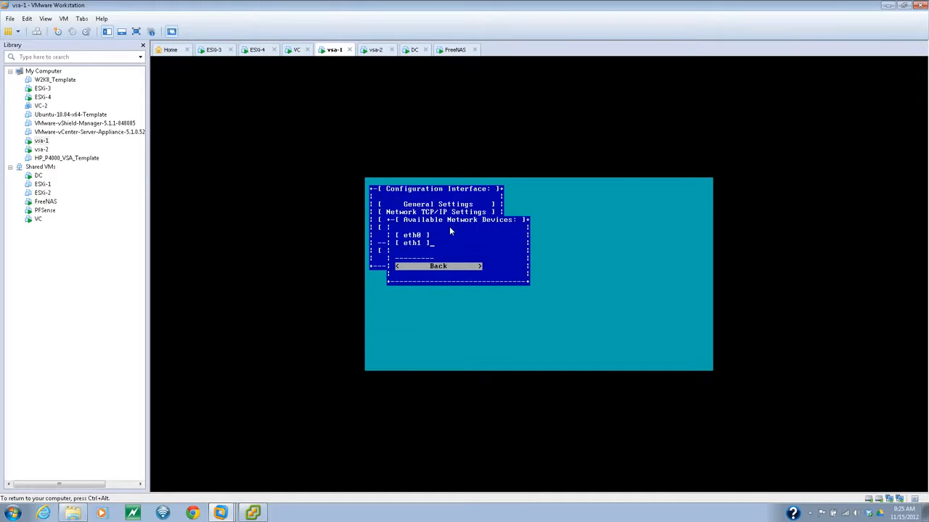
key(Tab)
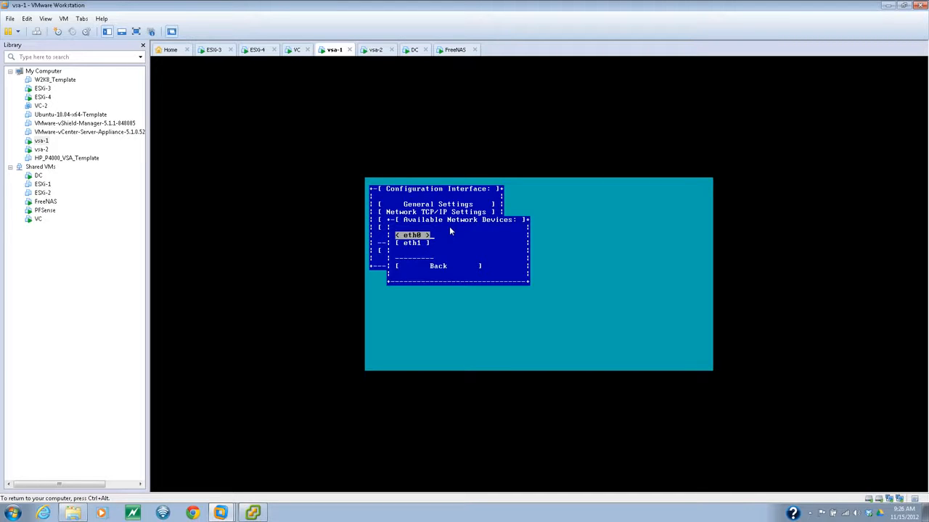
key(Return)
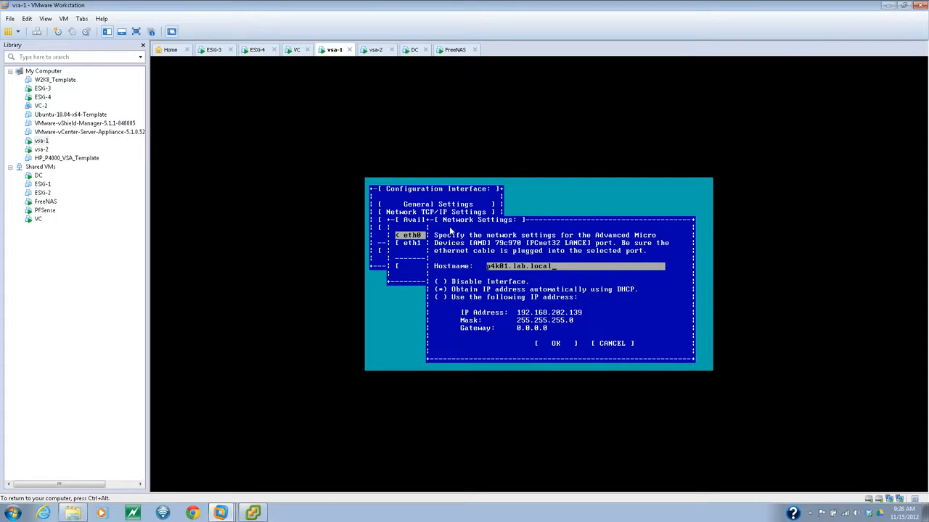
key(Tab)
key(space)
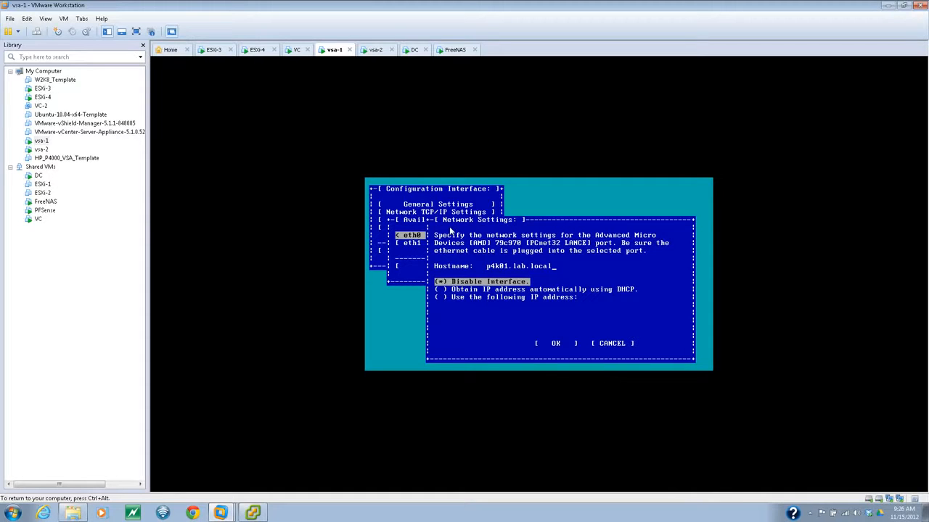
key(Tab)
key(Tab)
key(Tab)
key(Tab)
key(Tab)
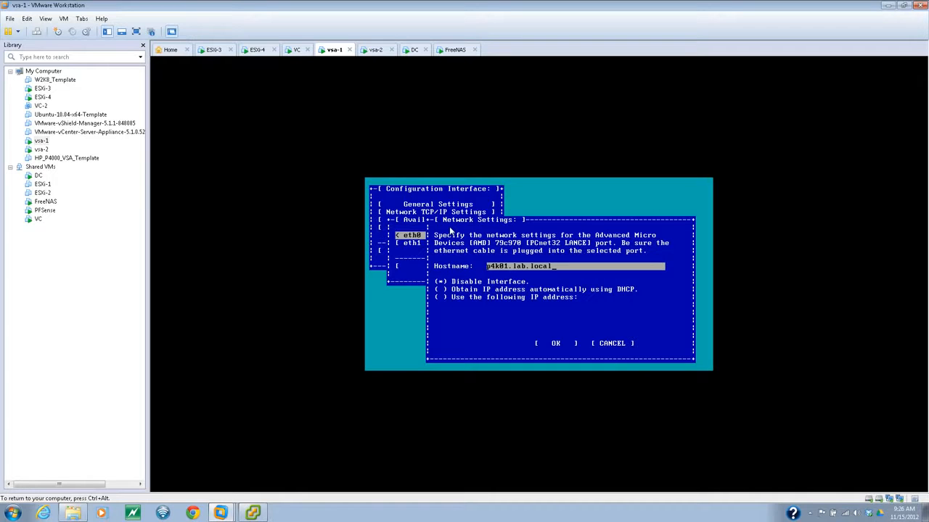
- Clear stray characters from the hostname and try the DHCP and static addressing options
key(ctrl+b)
key(BackSpace)
key(Tab)
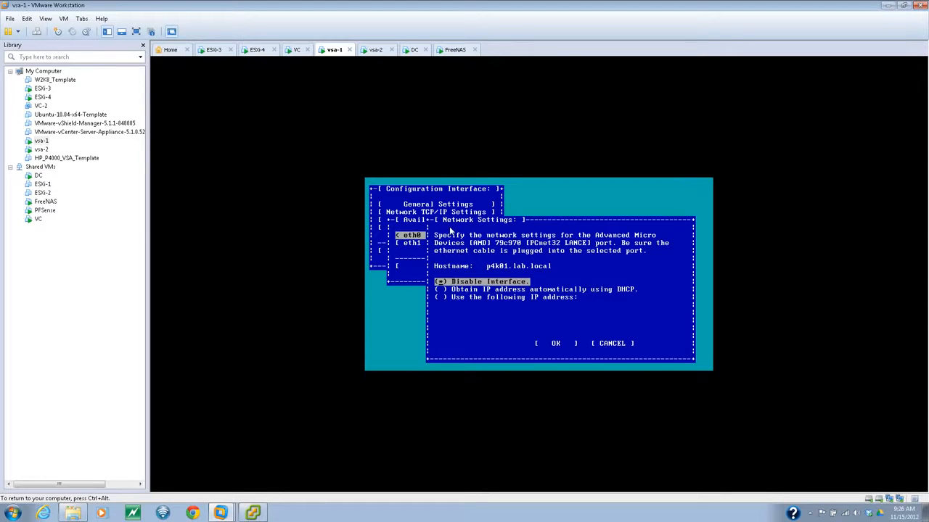
key(Down)
key(space)
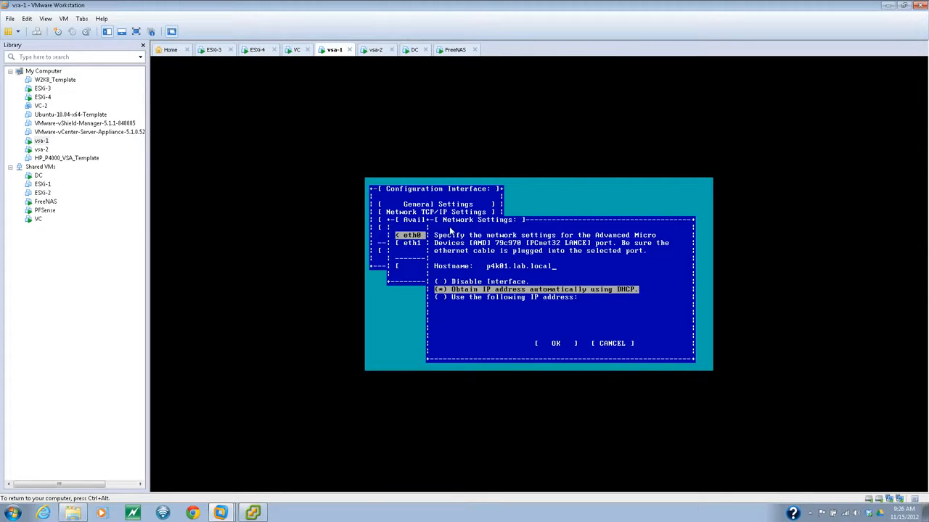
key(Down)
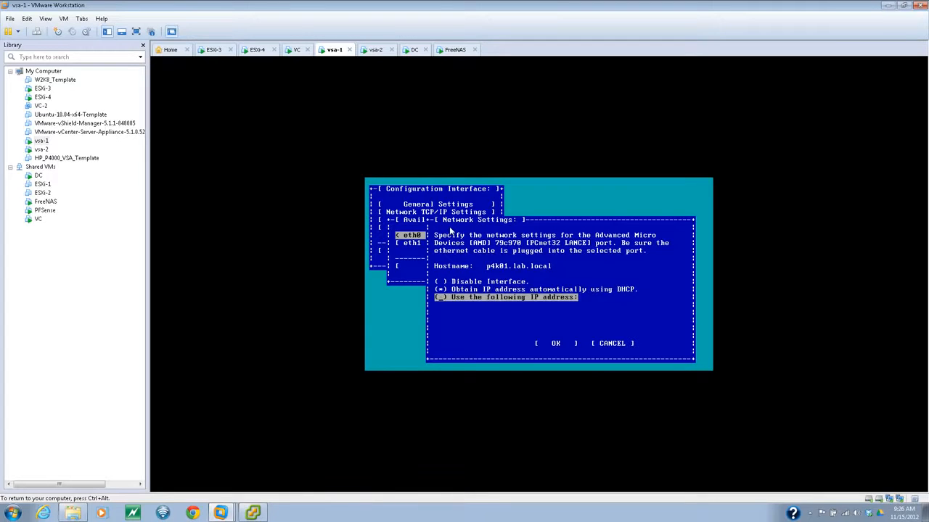
key(space)
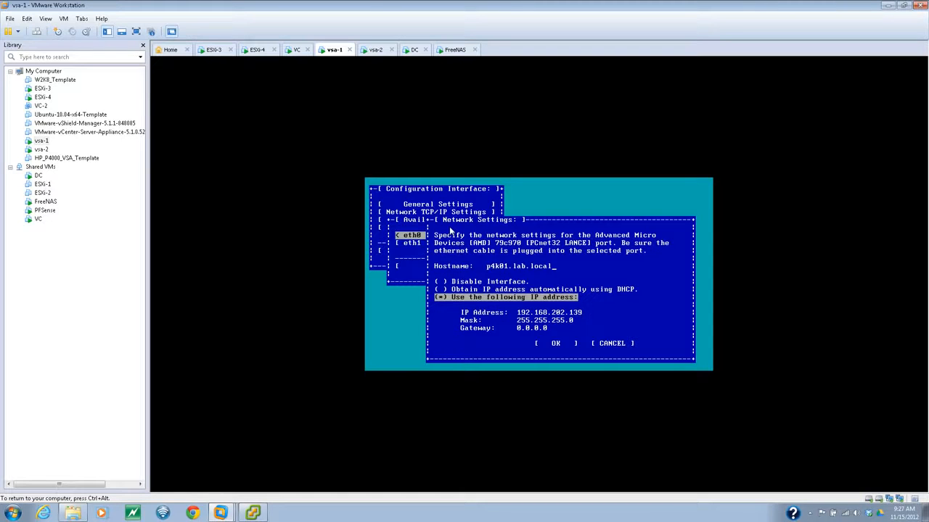
- Settle eth0 on DHCP addressing and submit the settings for confirmation
key(Tab)
key(Tab)
key(Tab)
key(Tab)
key(Tab)
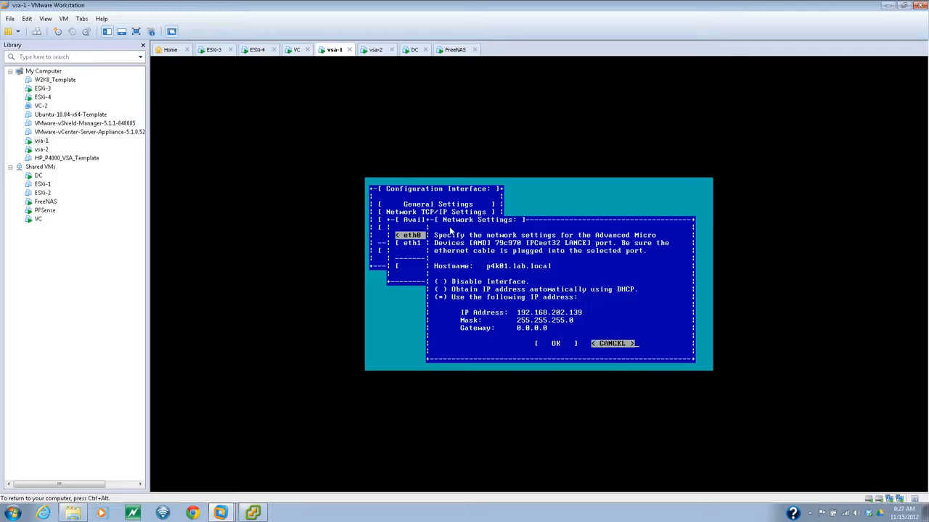
key(Tab)
key(Tab)
key(Down)
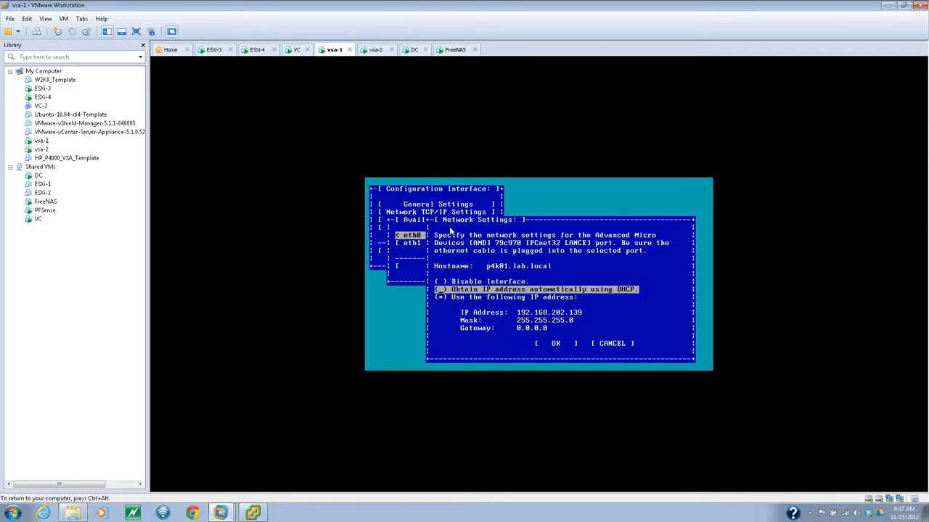
key(space)
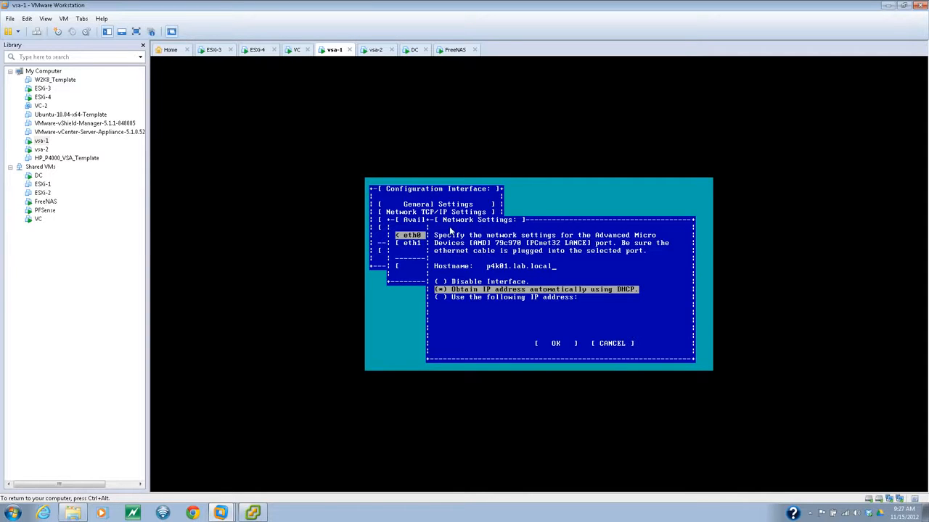
key(Down)
key(Tab)
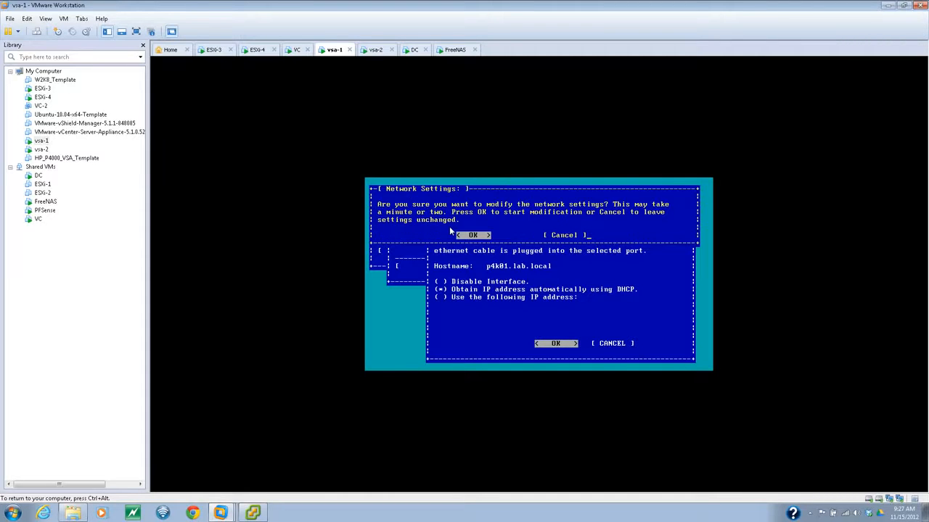
- Confirm the eth0 DHCP change and open Notepad beside the vsa-1 console
key(Return)
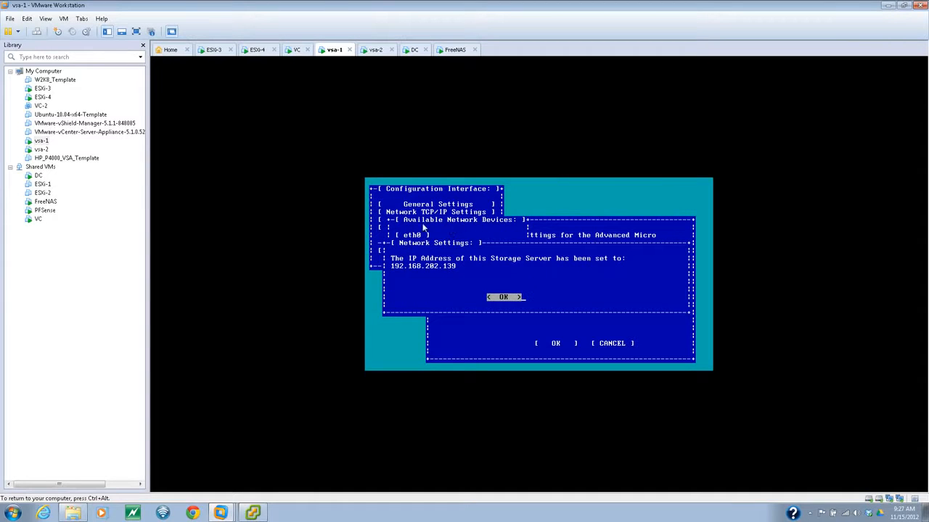
key(ctrl+alt)
click(17, 503)
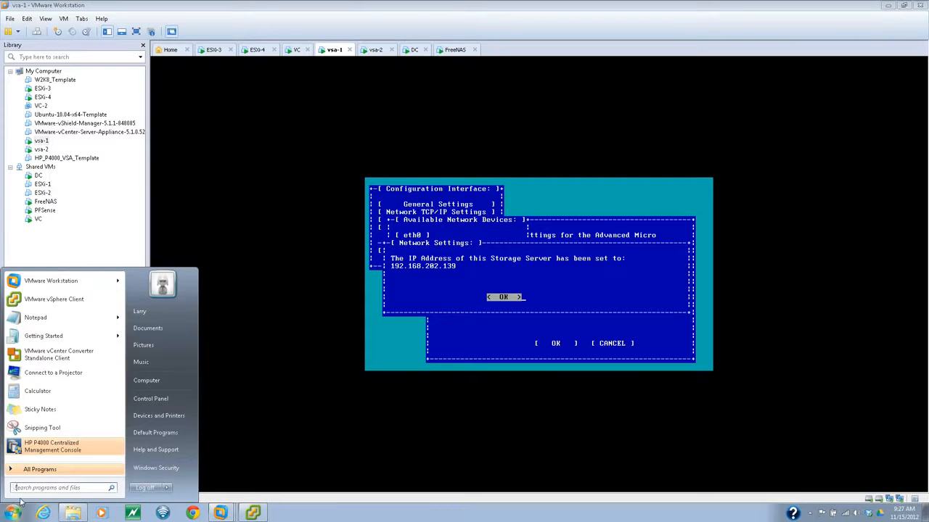
text(notepad)
key(Return)
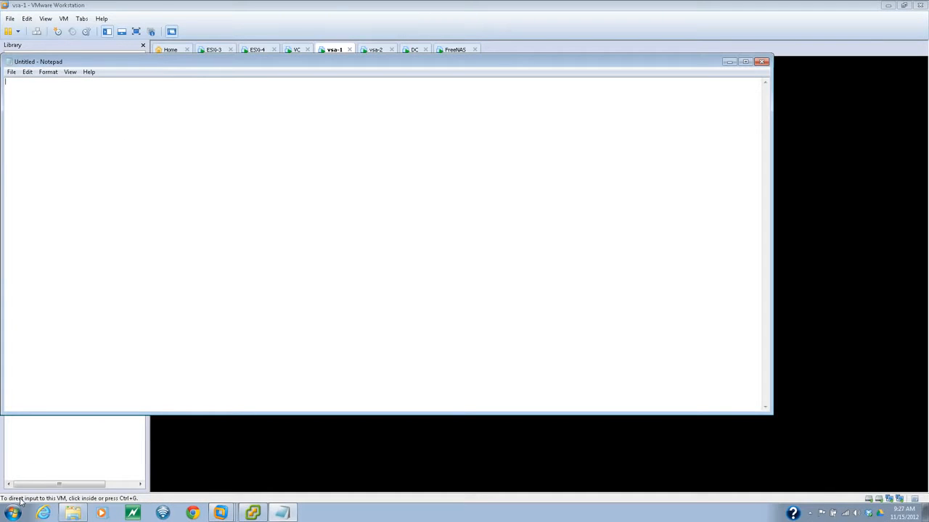
drag(773, 74, 347, 75)
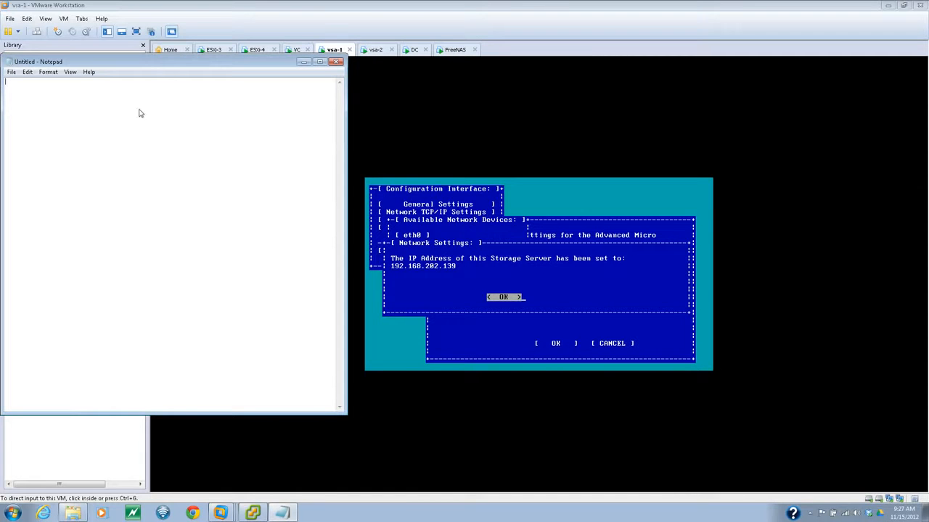
- Record vsa-1's new address 192.168.202.139 in Notepad
text(192.168.,)
key(BackSpace)
text(202.129)
key(BackSpace)
key(BackSpace)
text(39)
- Dismiss the IP notice on vsa-1 and log out of the Configuration Interface
click(540, 260)
key(Return)
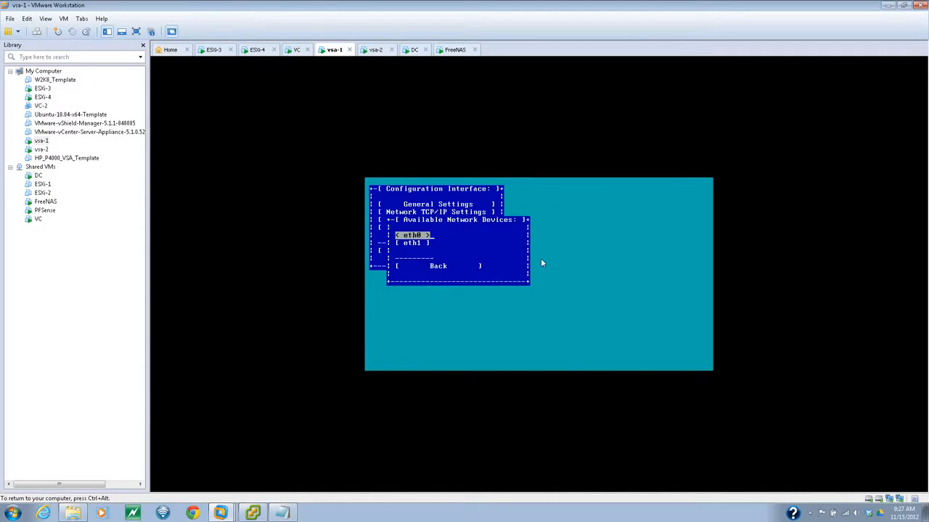
key(Down)
key(Down)
key(Return)
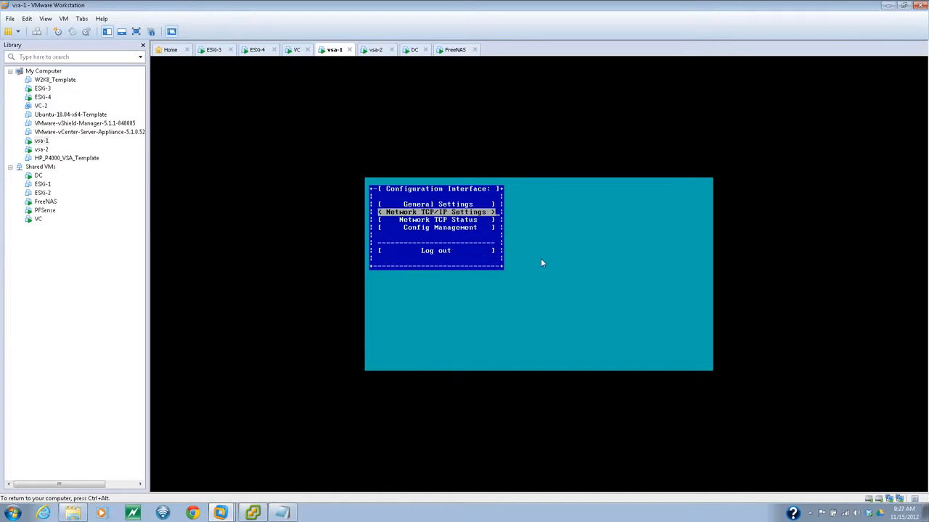
key(Down)
key(Down)
key(Down)
key(Return)
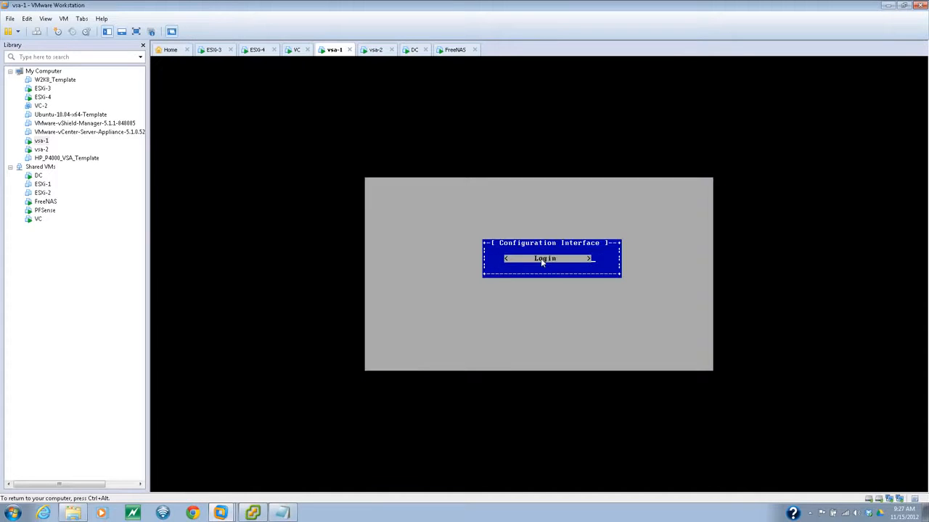
key(ctrl+alt)
click(373, 50)
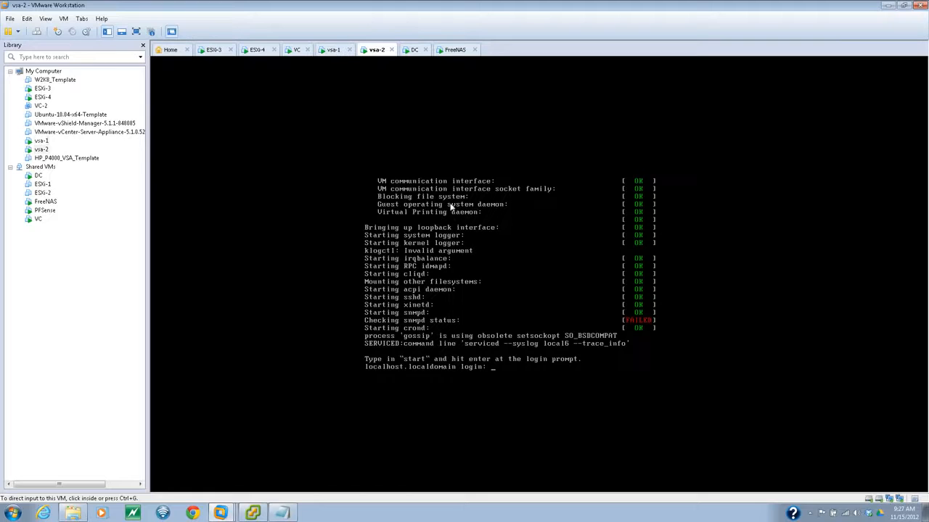
click(437, 289)
text(start)
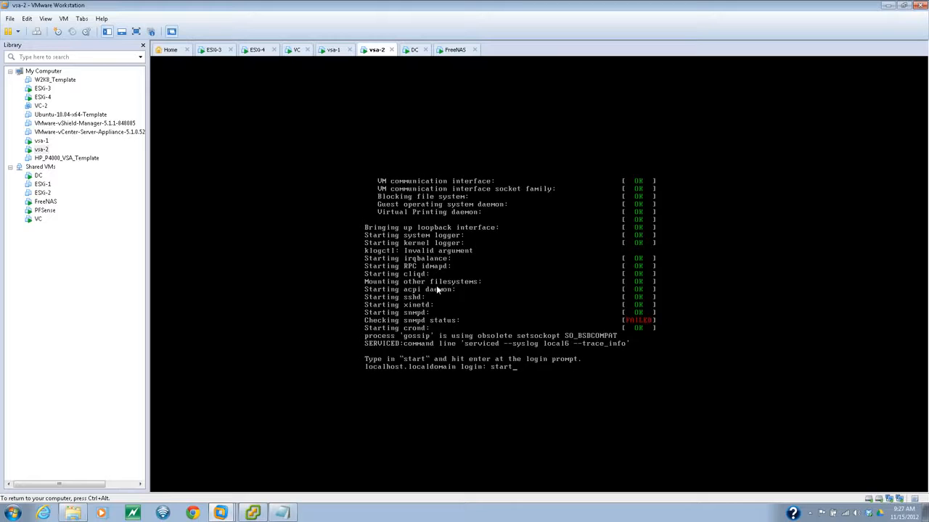
key(Return)
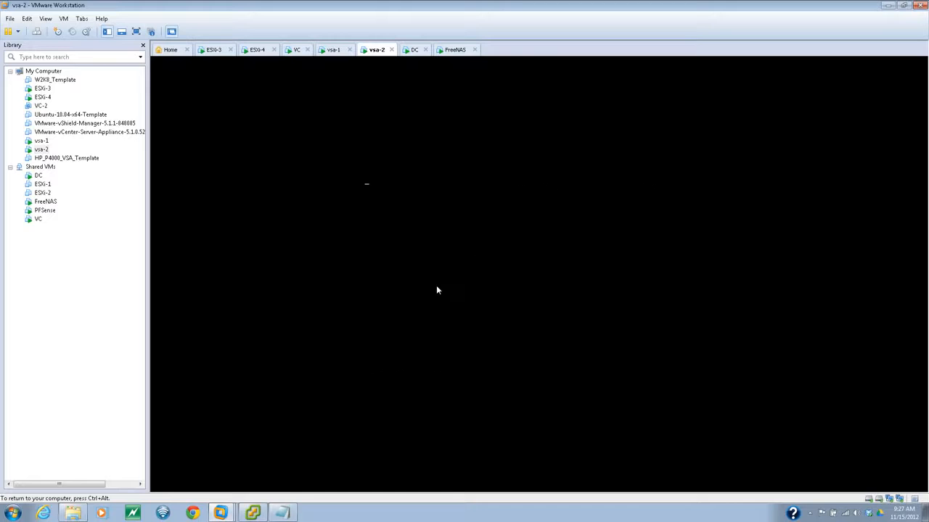
key(Down)
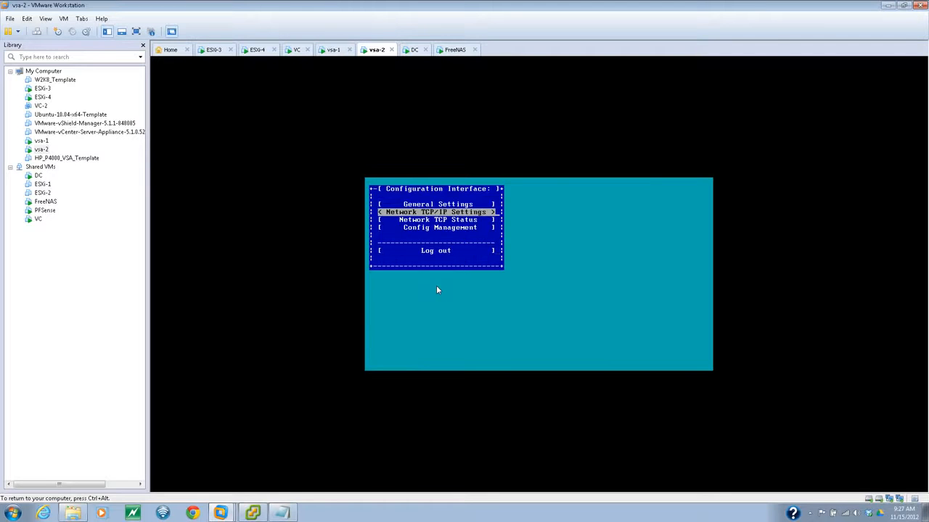
key(Return)
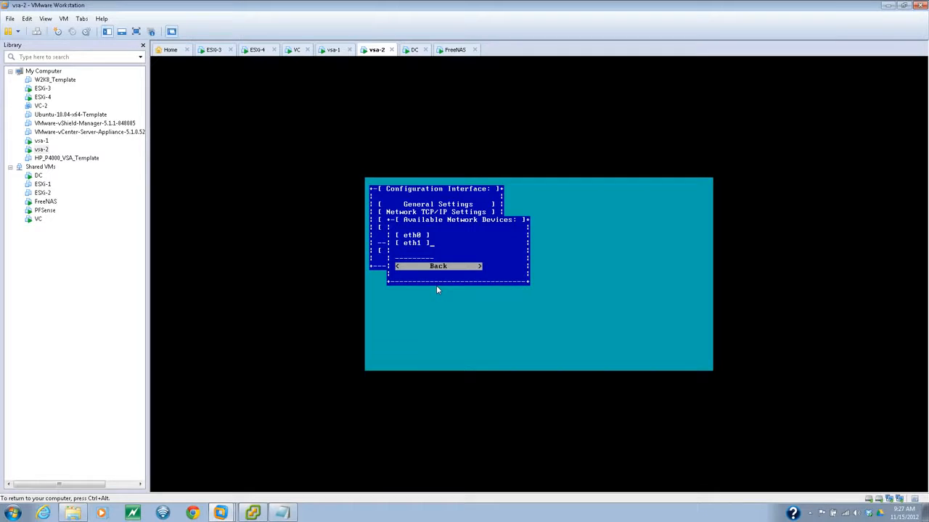
key(Up)
key(Up)
key(Return)
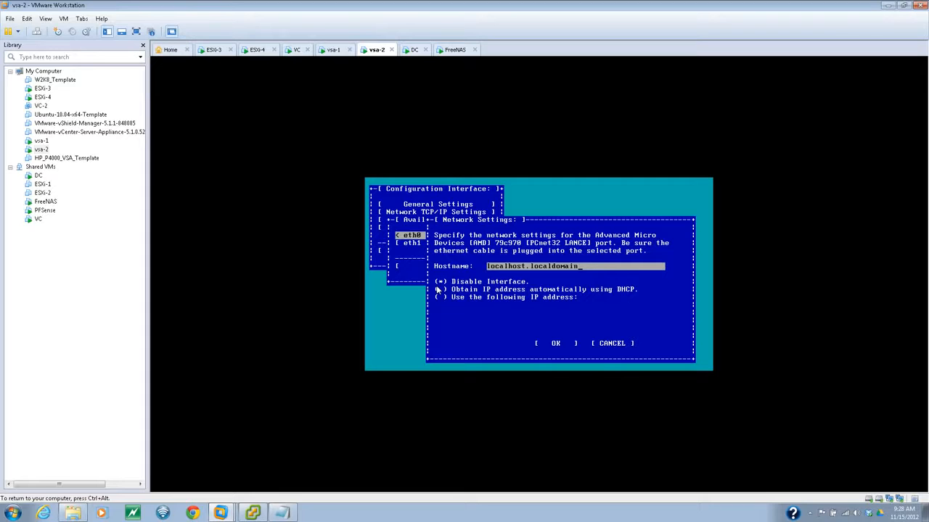
- Set hostname p4k02.lab.local with DHCP addressing on eth0 and confirm the change
key(BackSpace)
key(BackSpace)
key(BackSpace)
key(BackSpace)
key(BackSpace)
key(BackSpace)
key(BackSpace)
key(BackSpace)
key(BackSpace)
key(BackSpace)
key(BackSpace)
key(BackSpace)
key(BackSpace)
key(BackSpace)
key(BackSpace)
key(BackSpace)
key(BackSpace)
key(BackSpace)
key(BackSpace)
key(BackSpace)
text(p4k02.lab.loc)
key(Tab)
key(Down)
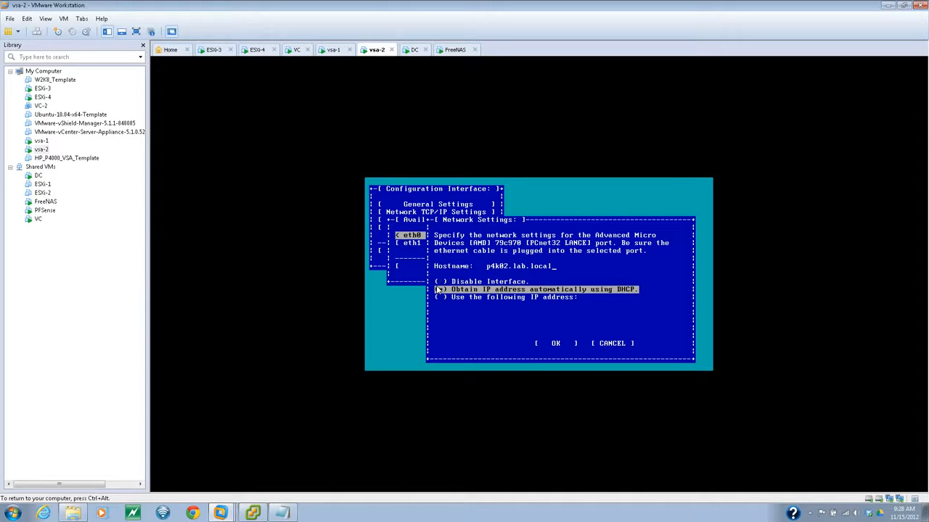
key(Down)
key(Tab)
key(Return)
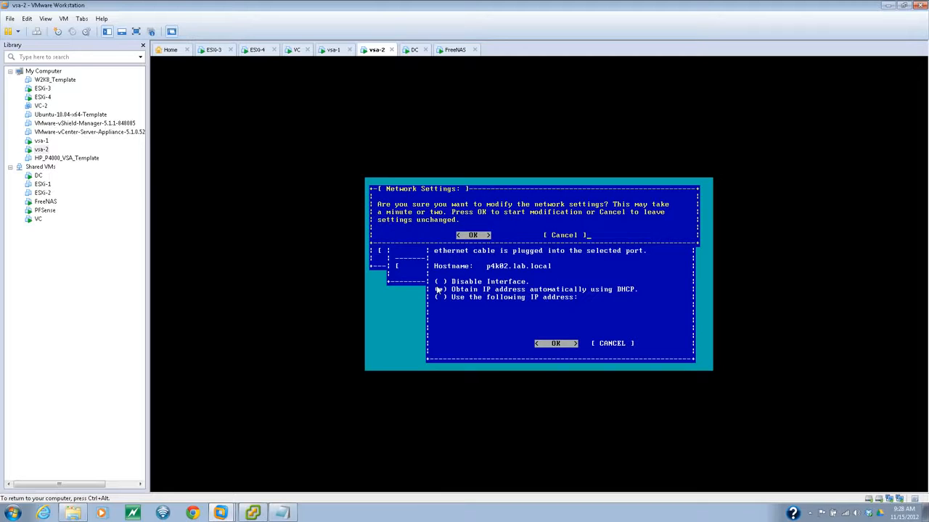
key(Return)
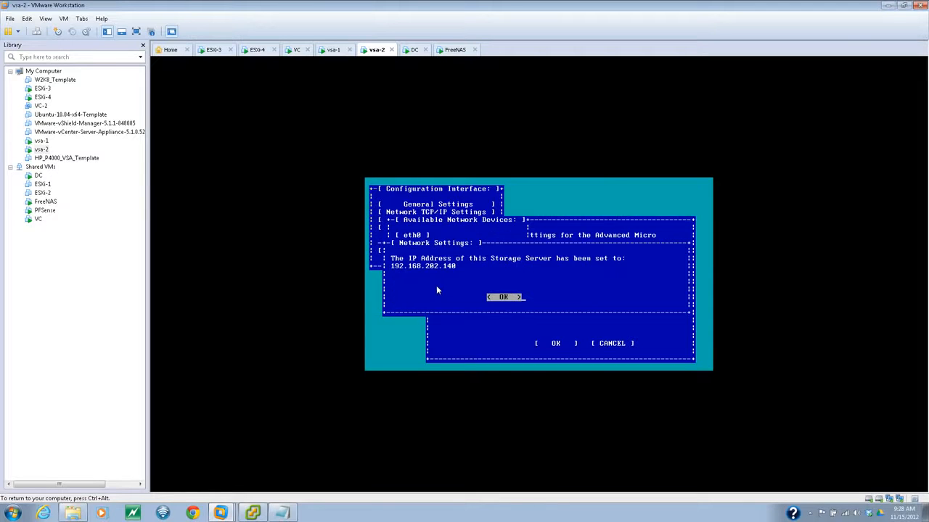
- Note vsa-2's address 192.168.202.140 in Notepad, then log out of its Configuration Interface
click(294, 513)
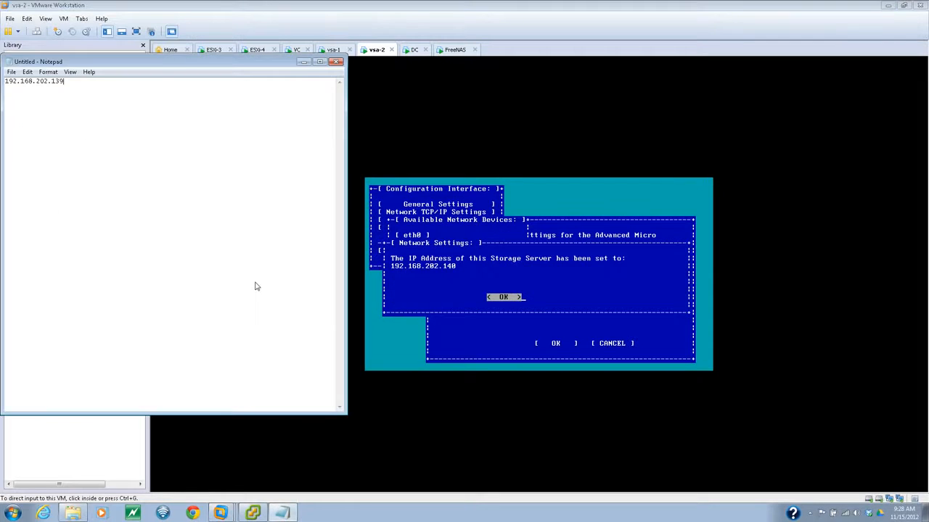
text(192.168.202.140)
click(468, 235)
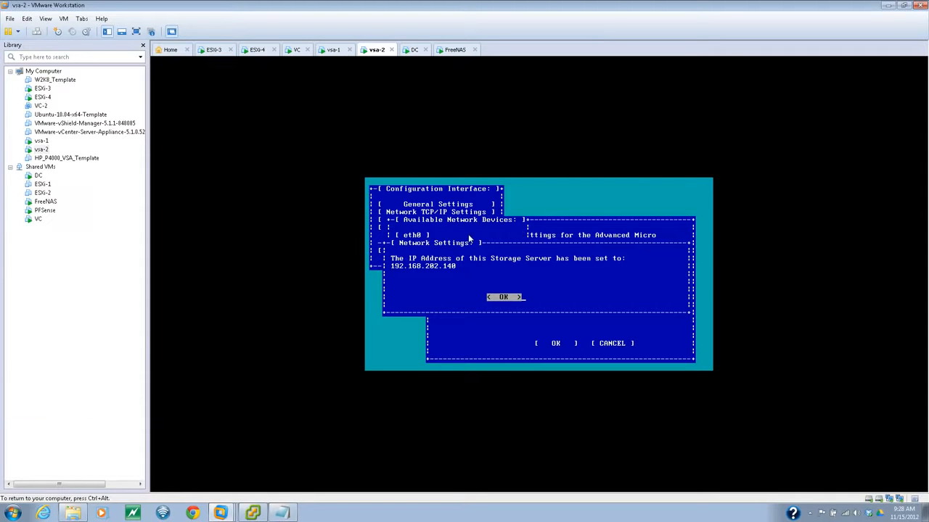
key(Return)
key(Down)
key(Tab)
key(Return)
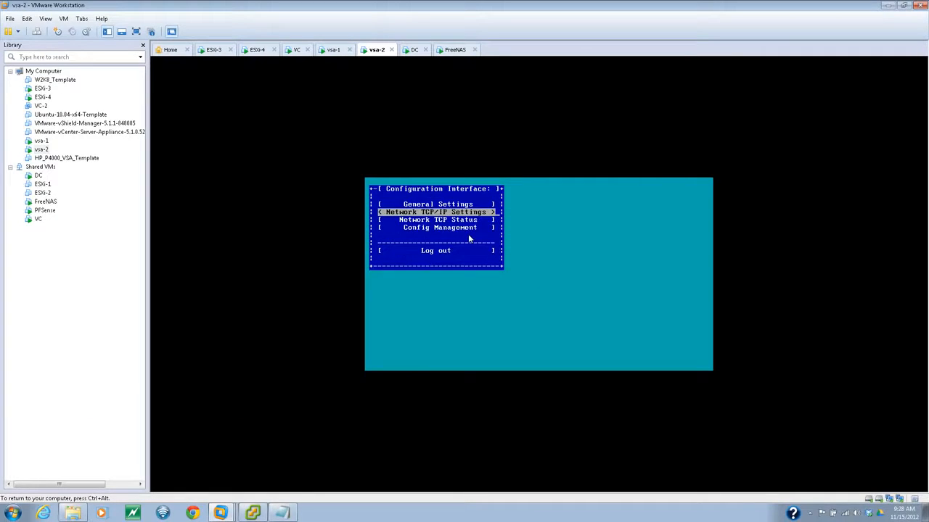
key(Tab)
key(Tab)
key(Tab)
key(Return)
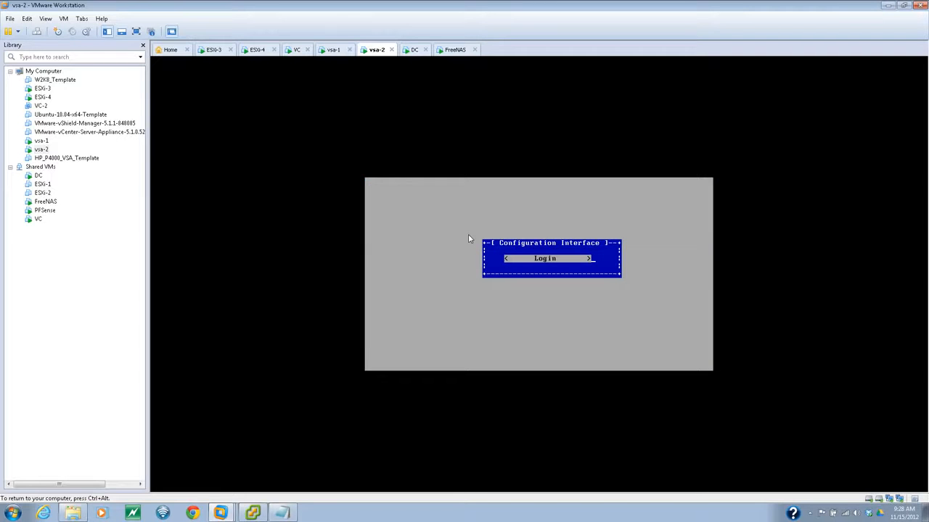
key(ctrl+alt)
- Launch the HP P4000 Centralized Management Console from the Start menu
click(13, 513)
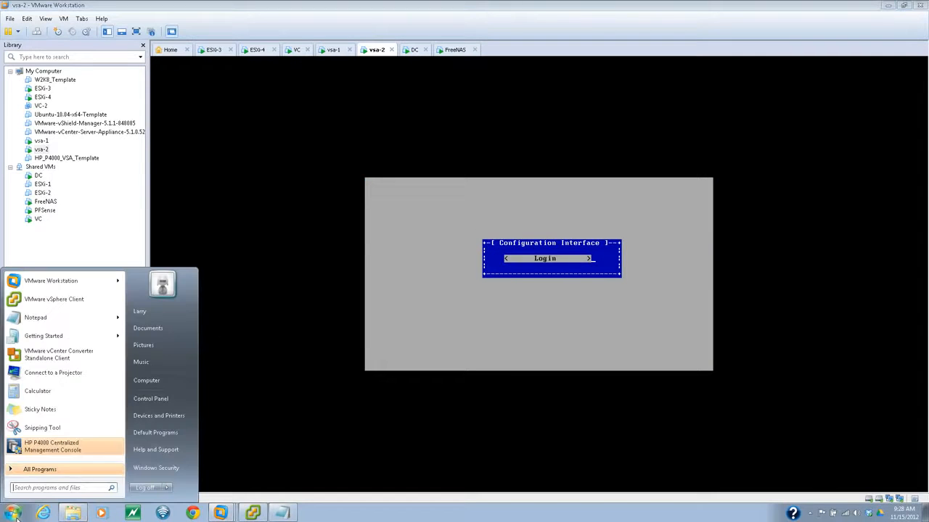
click(55, 451)
click(161, 399)
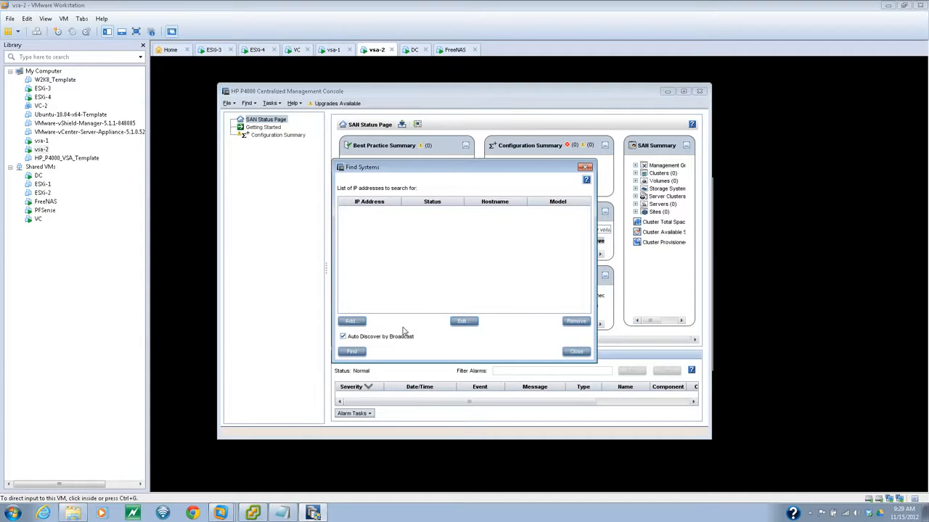
- Add 192.168.202.139, copied from Notepad, to the Find Systems search list
click(355, 323)
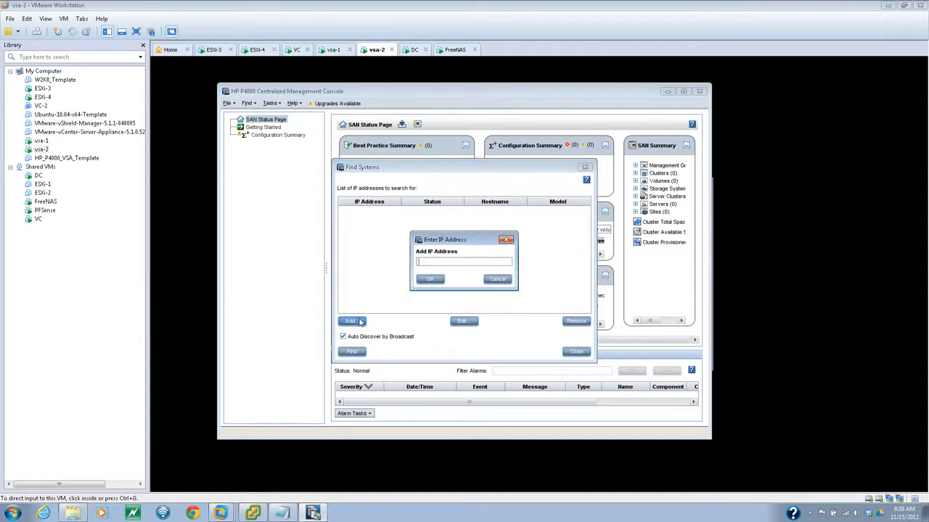
click(285, 512)
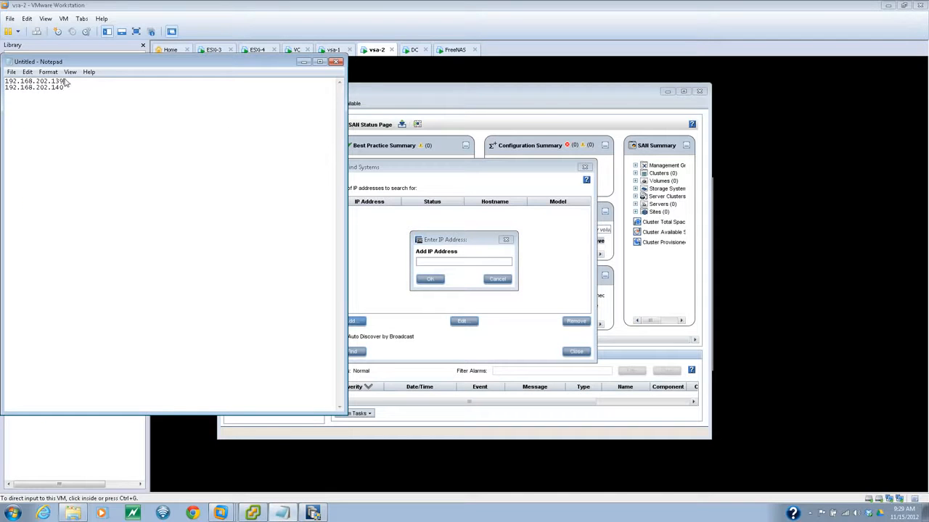
drag(64, 82, 6, 82)
right_click(19, 84)
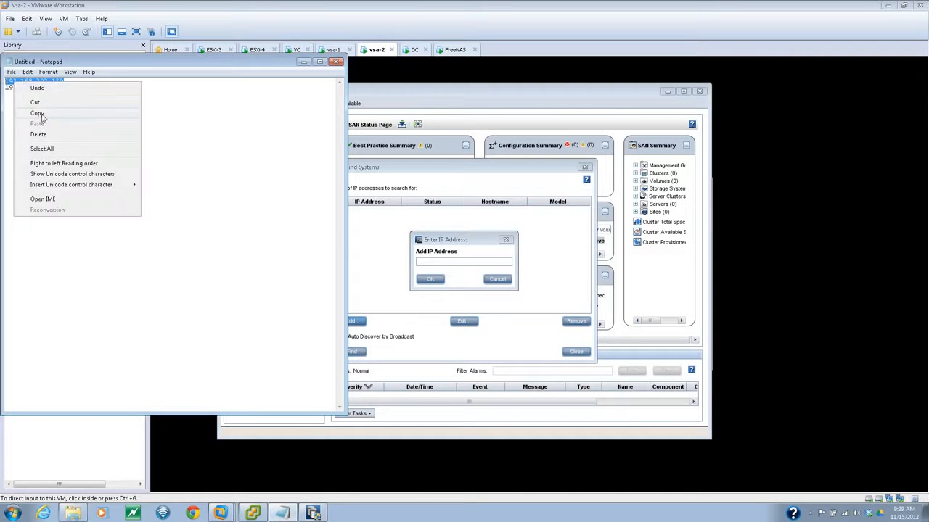
click(37, 113)
click(457, 262)
key(ctrl+v)
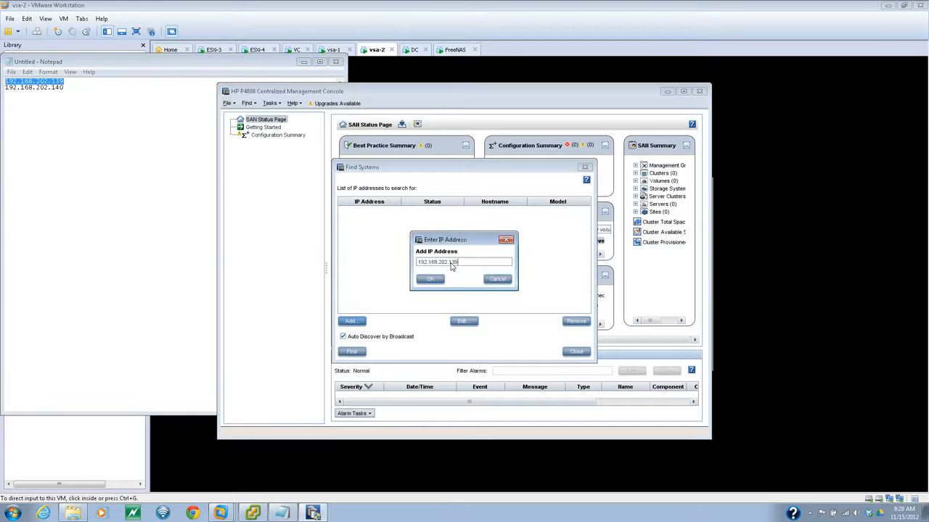
click(428, 280)
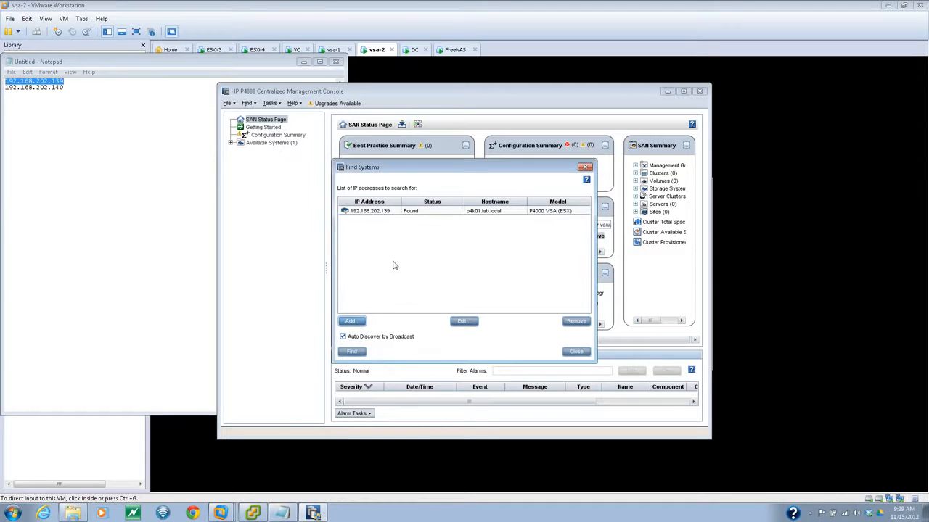
- Add 192.168.202.140 to the search, close Find Systems, and maximize the console window
click(281, 512)
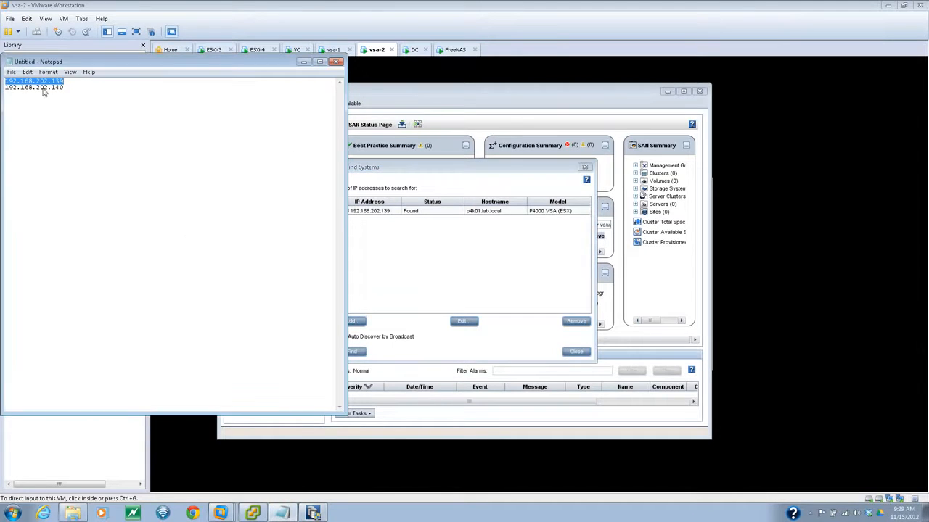
drag(65, 90, 10, 92)
right_click(10, 92)
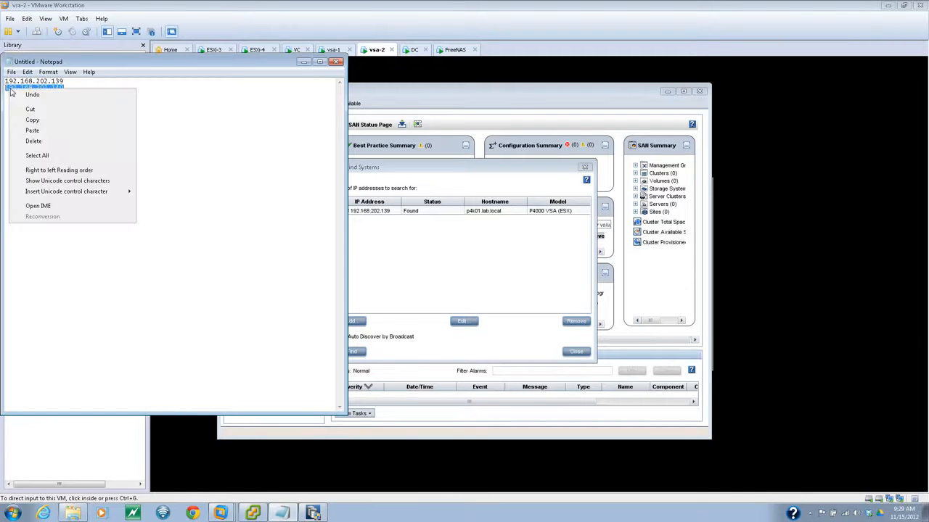
click(36, 120)
click(362, 321)
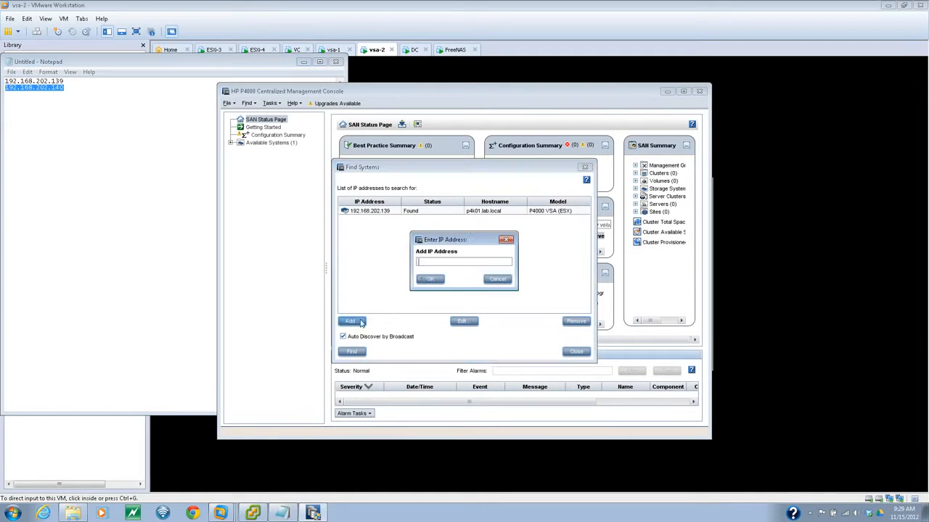
key(ctrl+v)
click(430, 279)
click(573, 352)
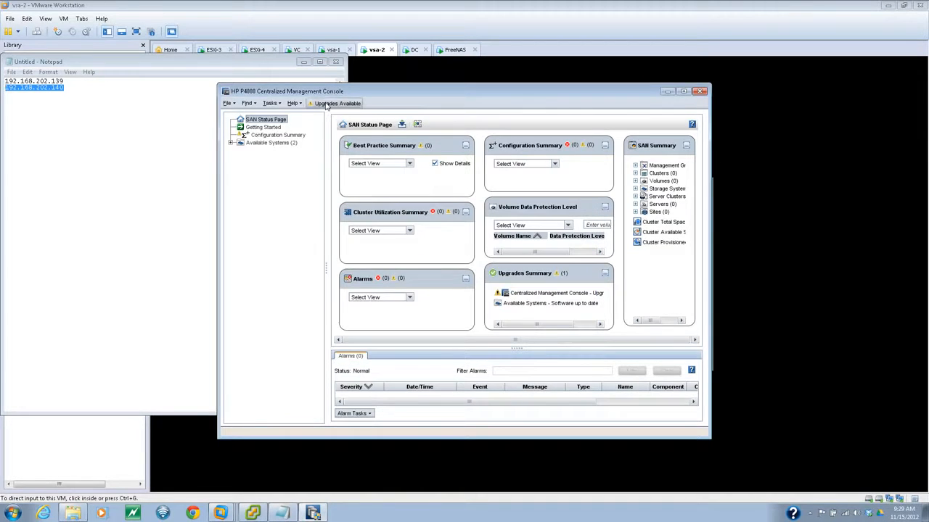
double_click(333, 92)
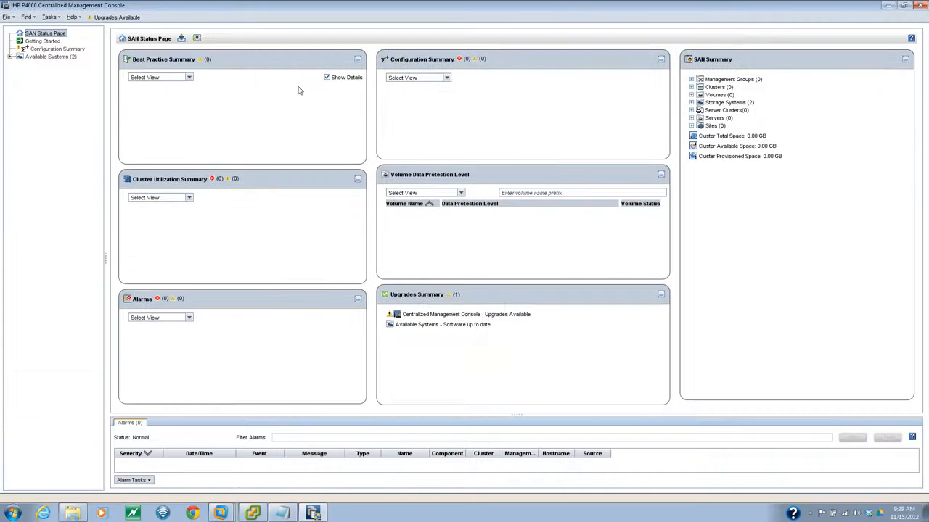
- Log in to p4k01 and p4k02 from the Available Systems tree to view their details
click(10, 57)
click(45, 65)
click(191, 110)
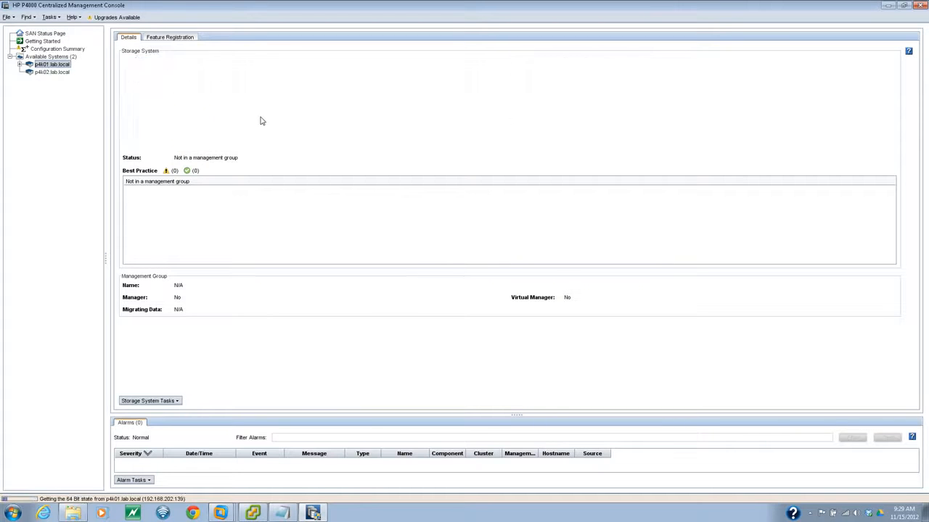
click(54, 72)
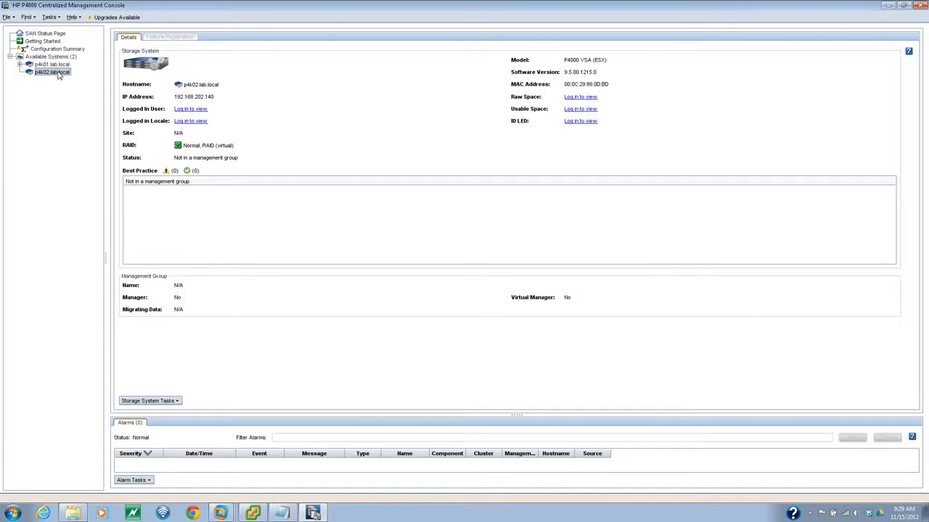
click(202, 110)
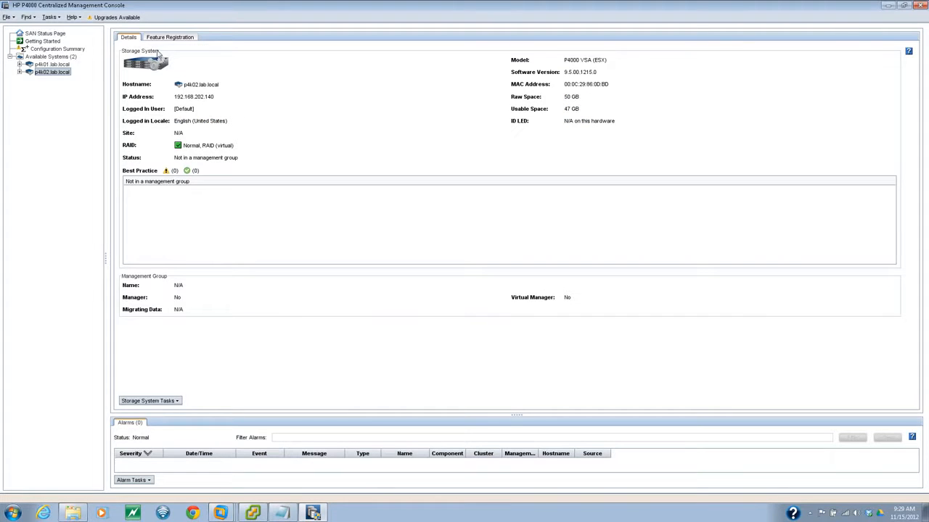
click(34, 57)
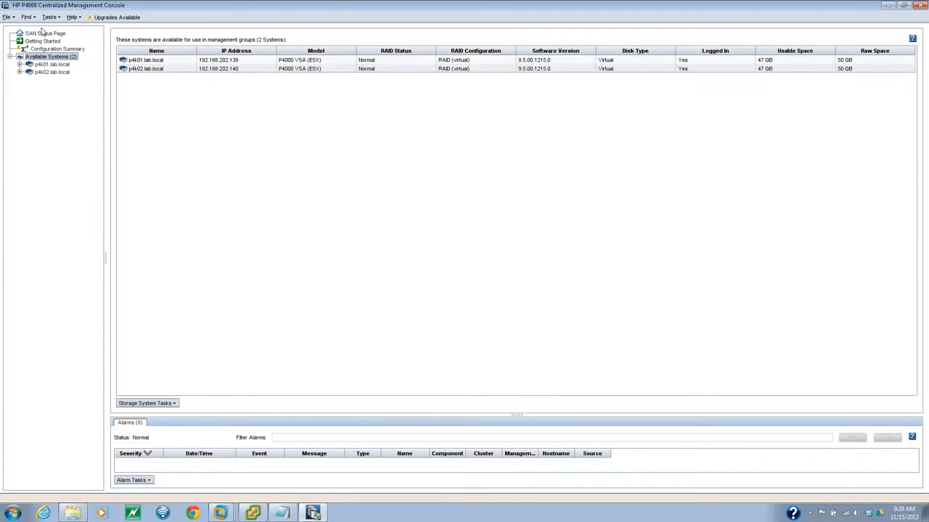
- Select p4k01.lab.local and bring up its context task list
click(173, 404)
click(173, 403)
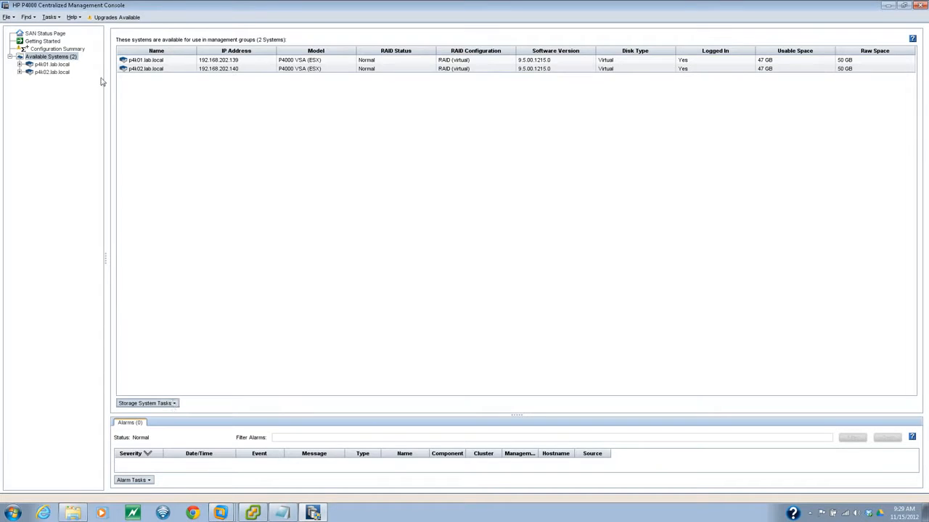
click(40, 65)
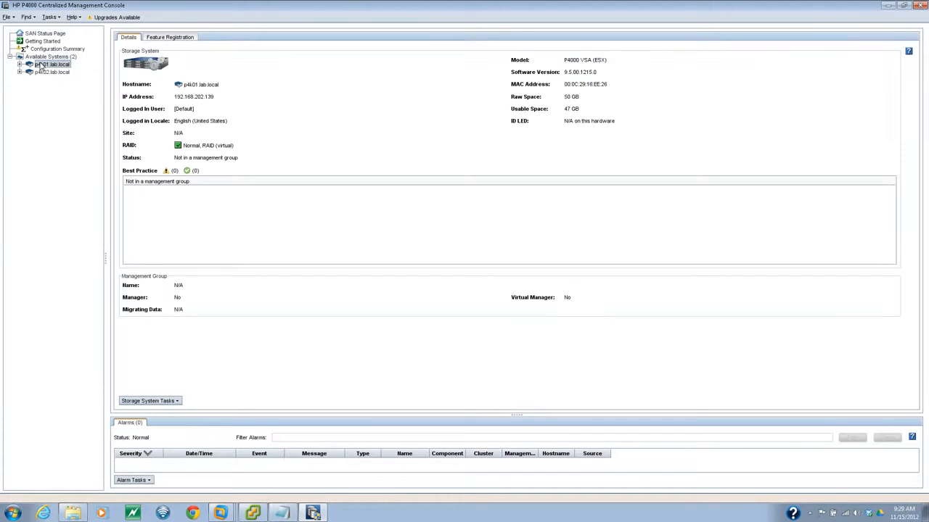
right_click(41, 65)
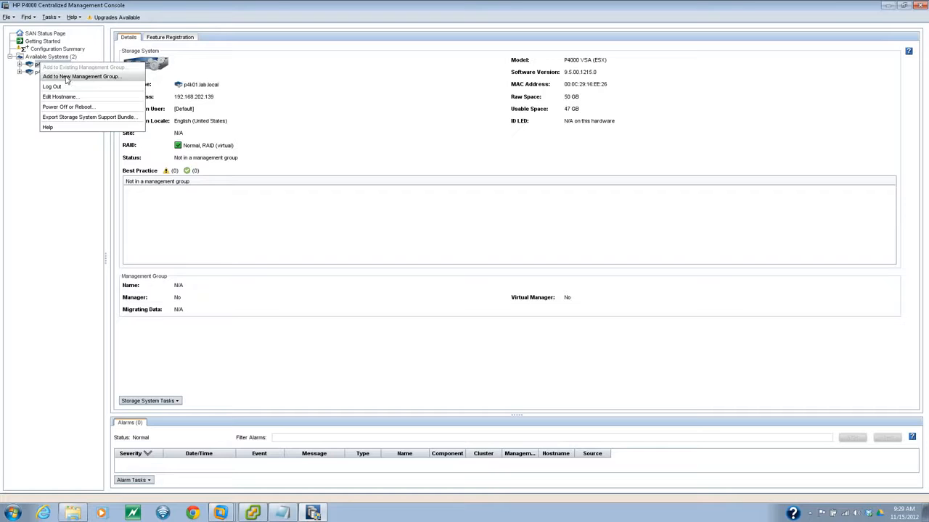
click(40, 56)
click(45, 65)
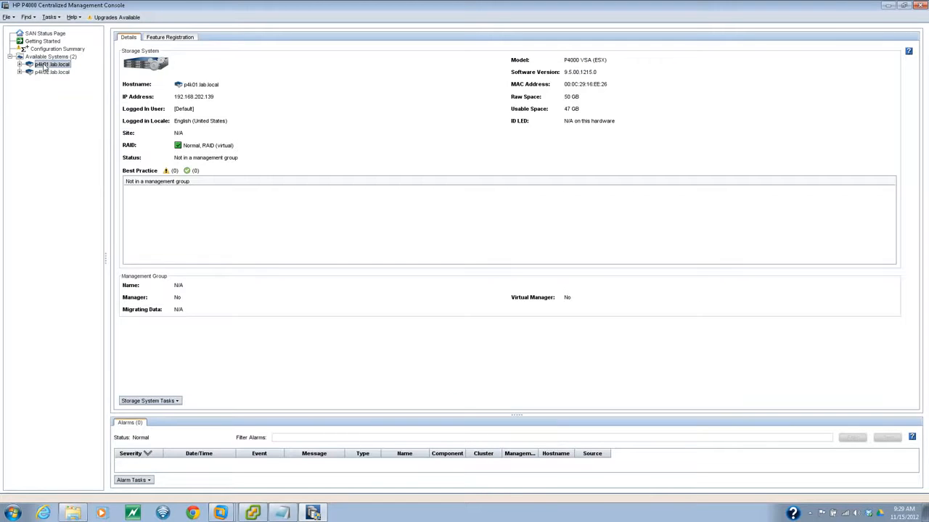
right_click(45, 66)
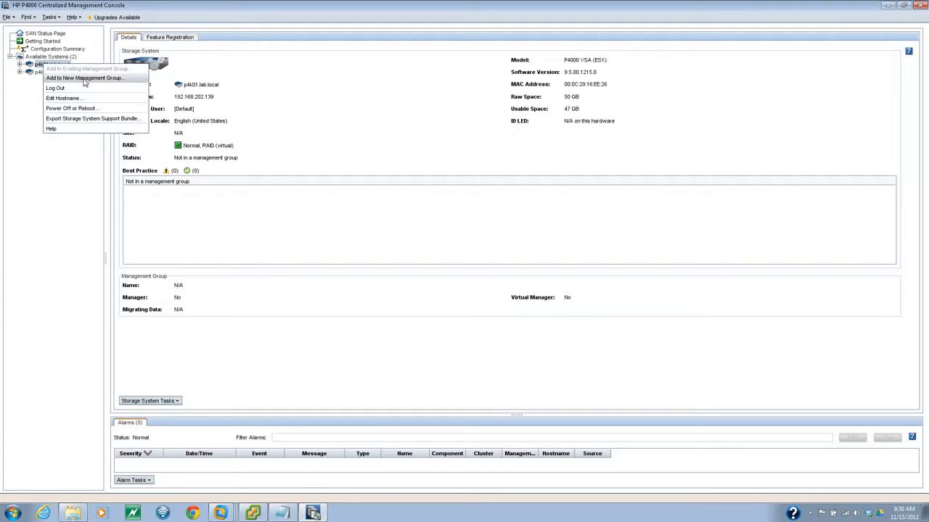
- Create management group lab.local including p4k02 and acknowledge having no failover manager
click(85, 79)
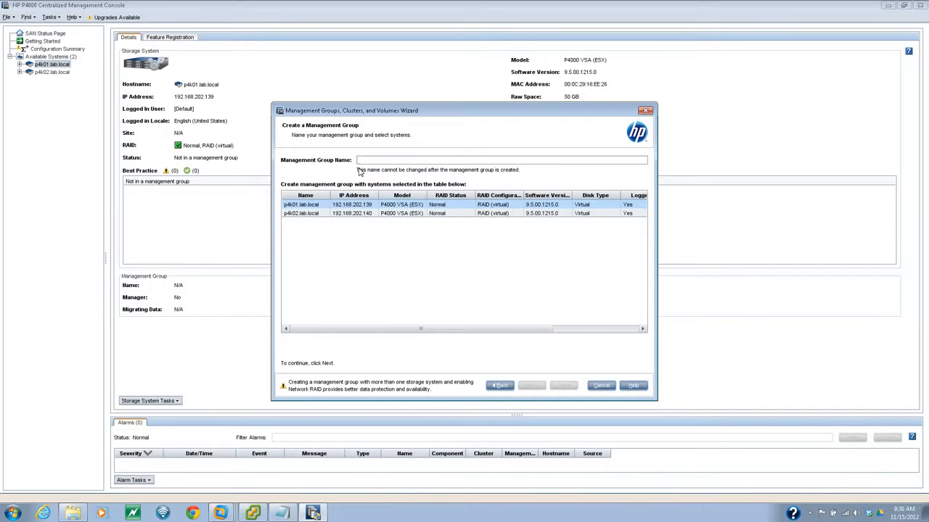
text(la)
text(b.localdemo)
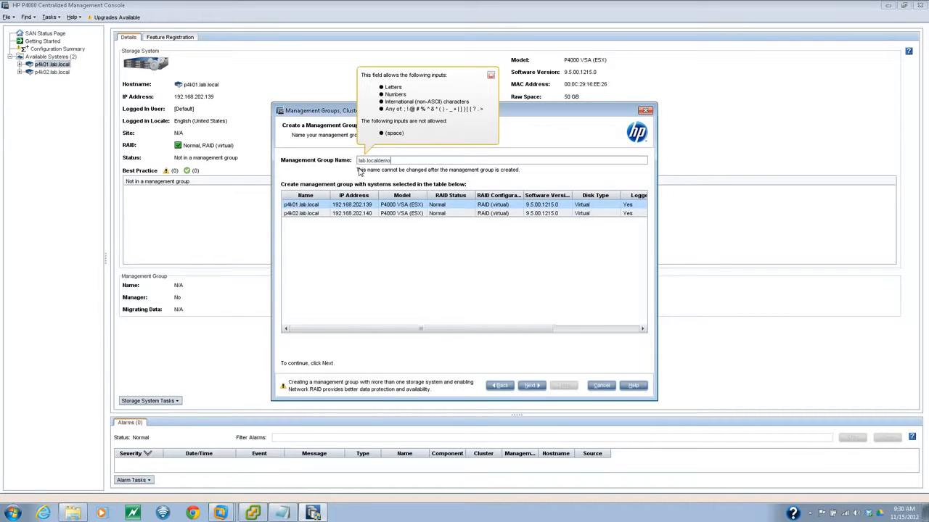
key(BackSpace)
key(BackSpace)
ctrl+click(310, 215)
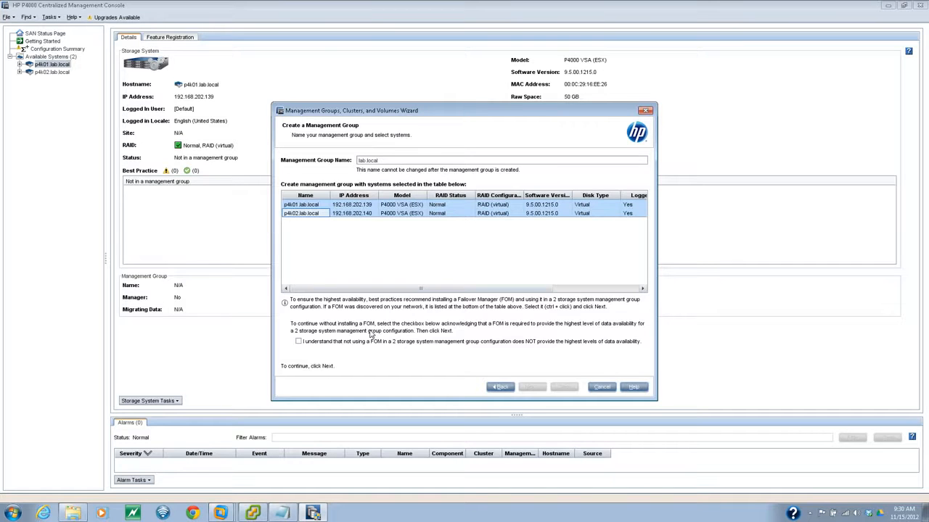
click(298, 341)
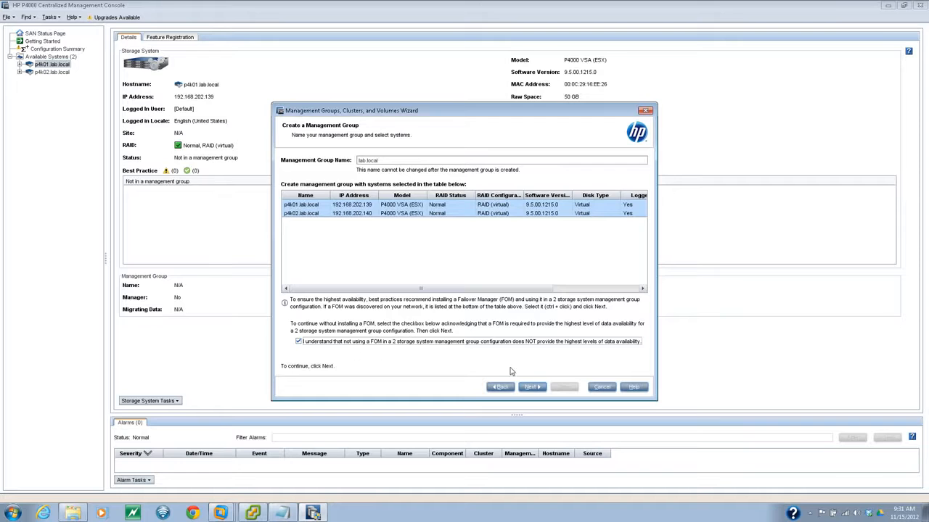
click(531, 387)
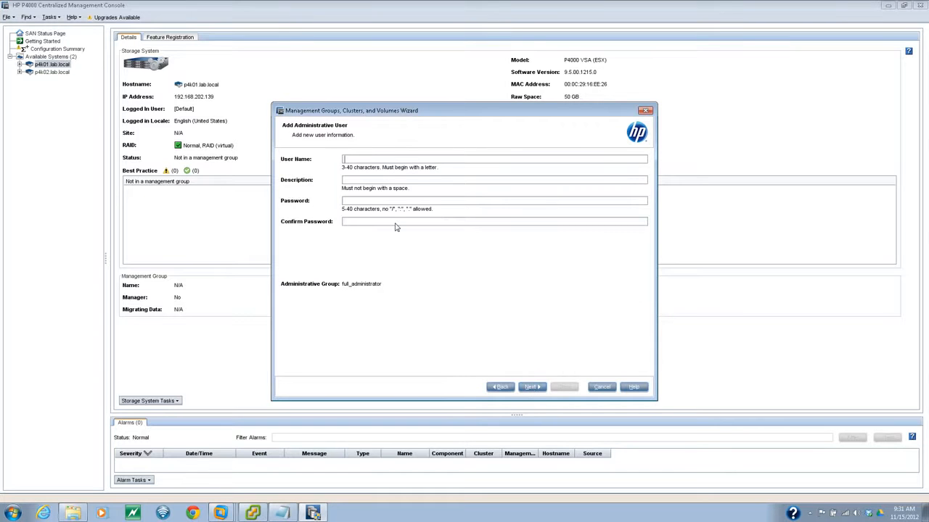
- Create the 'admin' administrative user with its password and choose to set the group time manually
text(admin••••••••••••••••)
click(532, 388)
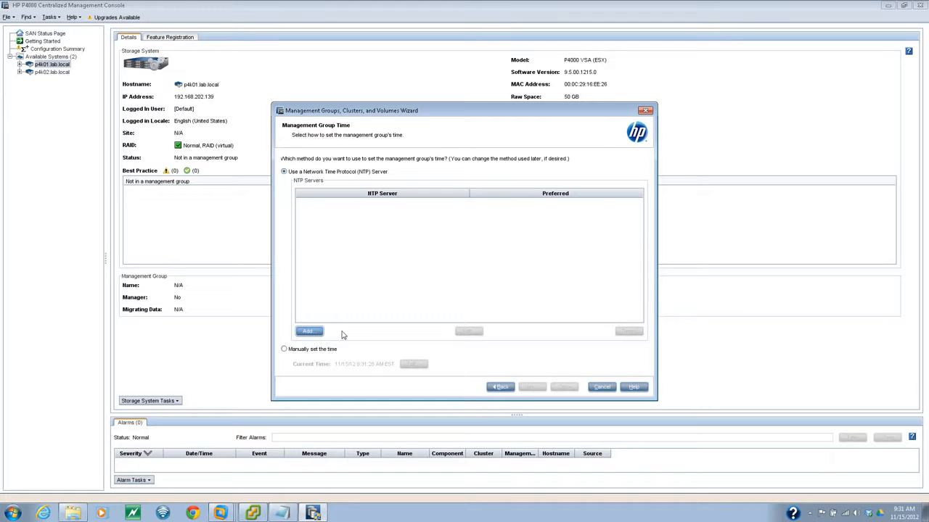
click(305, 353)
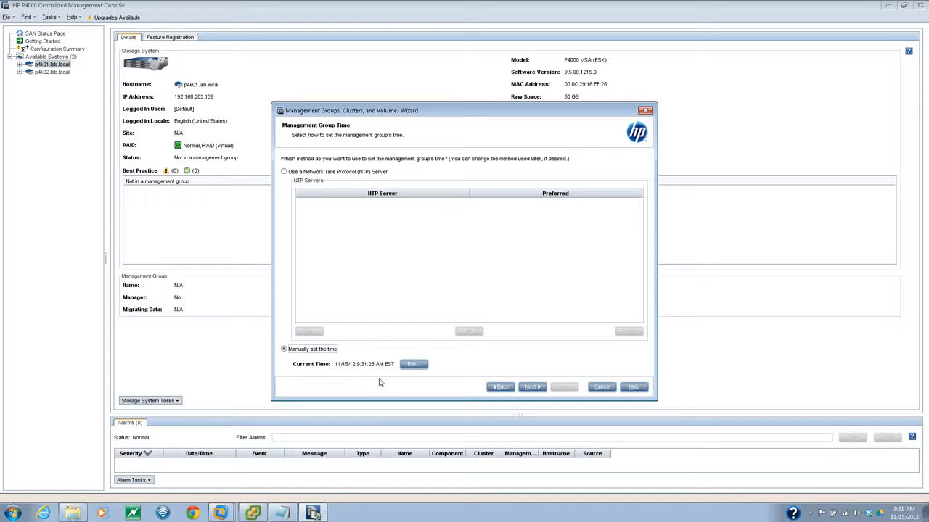
click(531, 386)
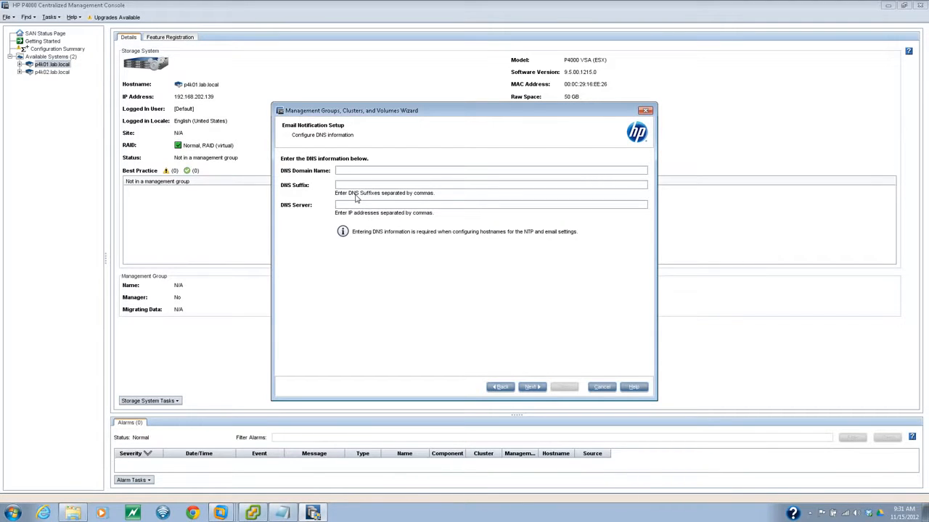
- Enter lab.local as the DNS domain name and 192.168.201.5 as the DNS server
text(lab.local)
text(192)
text(.168)
text(.201)
text(.5)
- Leave the SMTP email server blank and accept the incomplete email configuration warning
click(530, 387)
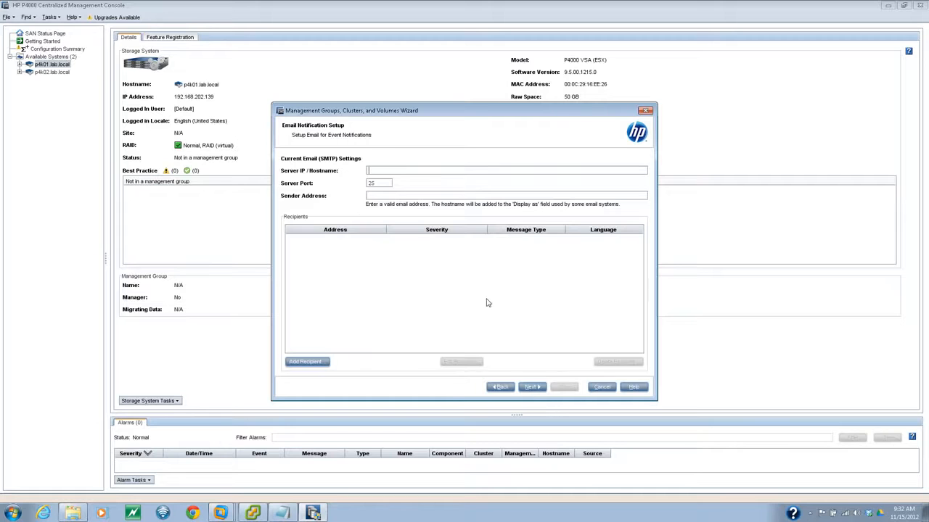
click(368, 172)
click(528, 389)
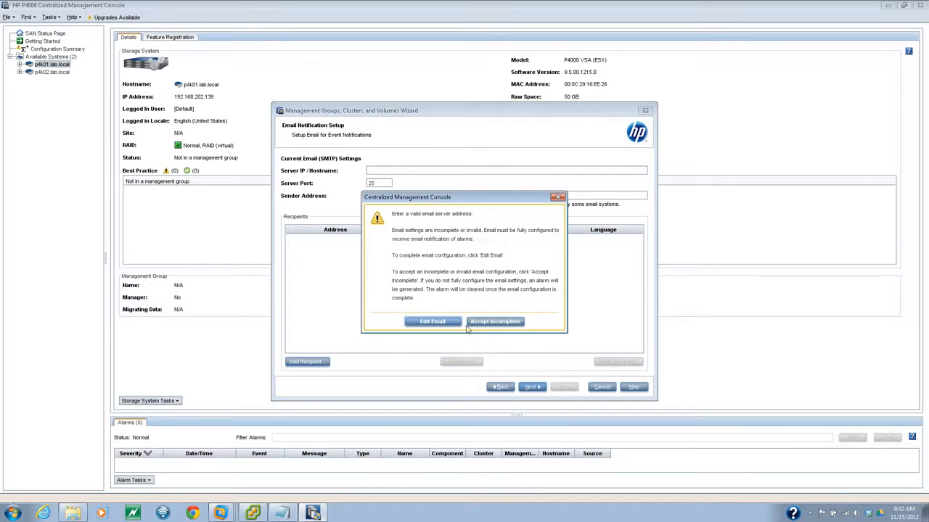
click(482, 325)
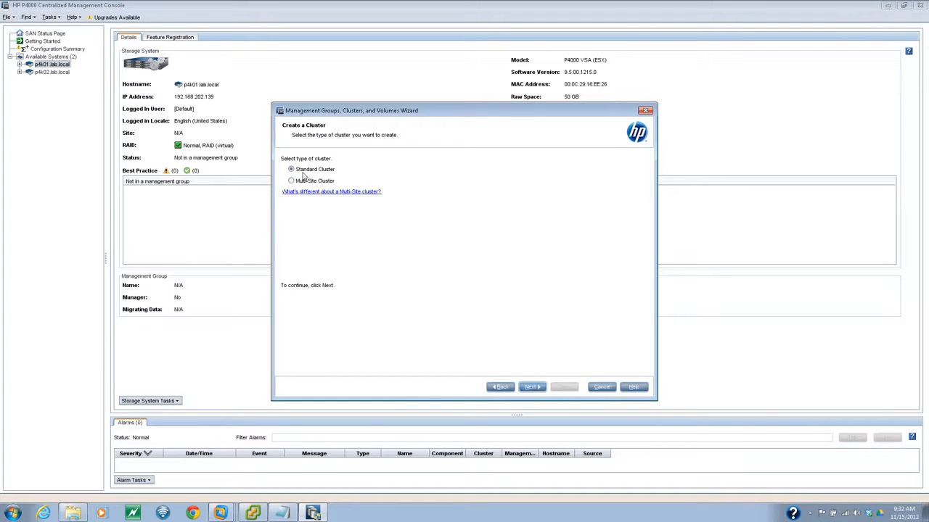
- Keep the Standard Cluster type and name the cluster labcluster with both storage systems included
click(292, 171)
click(531, 387)
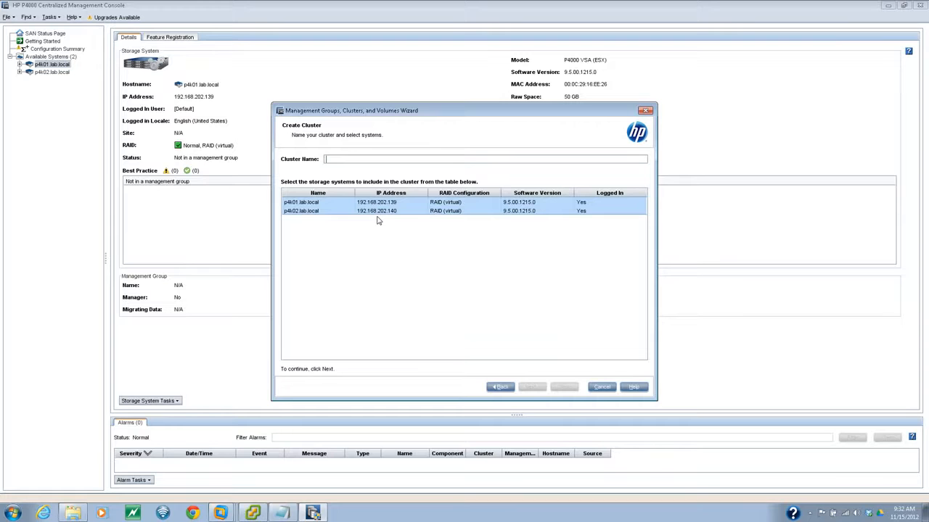
text(labcluster)
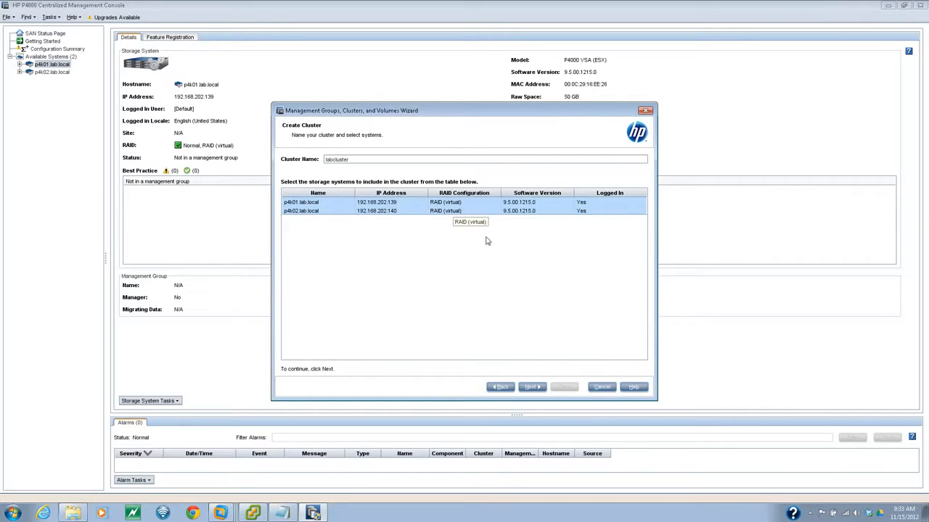
click(532, 386)
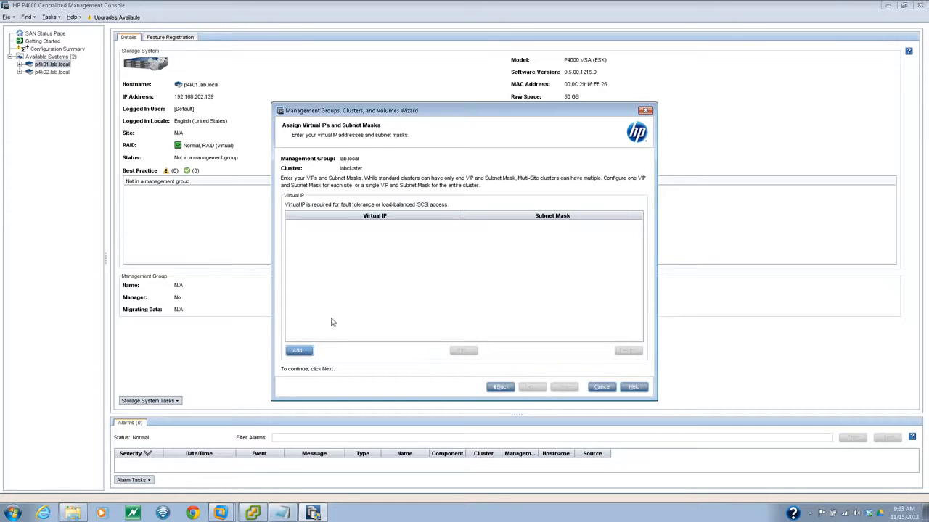
- Add cluster virtual IP 192.168.202.50 with subnet mask 255.255.255.0
click(309, 352)
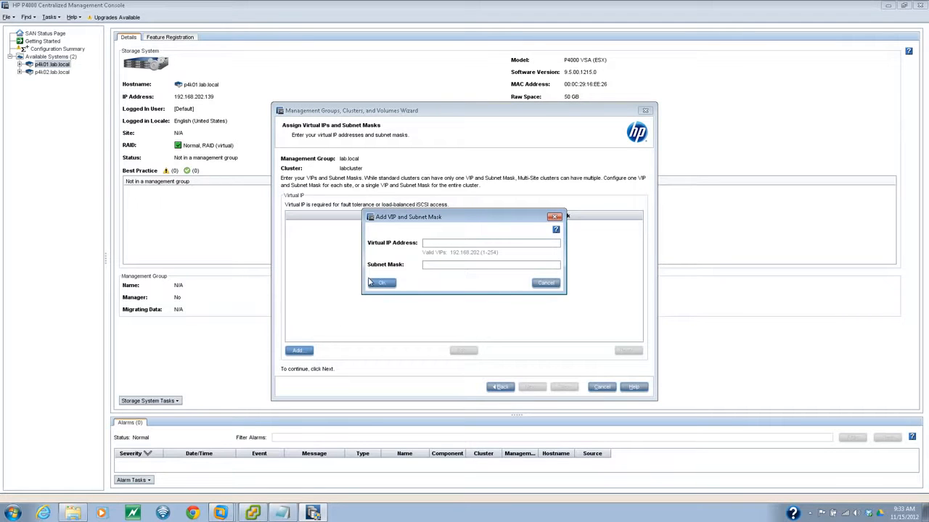
text(192)
text(.1)
text(68.202)
text(50)
text(25)
text(5.255.255.0)
click(378, 284)
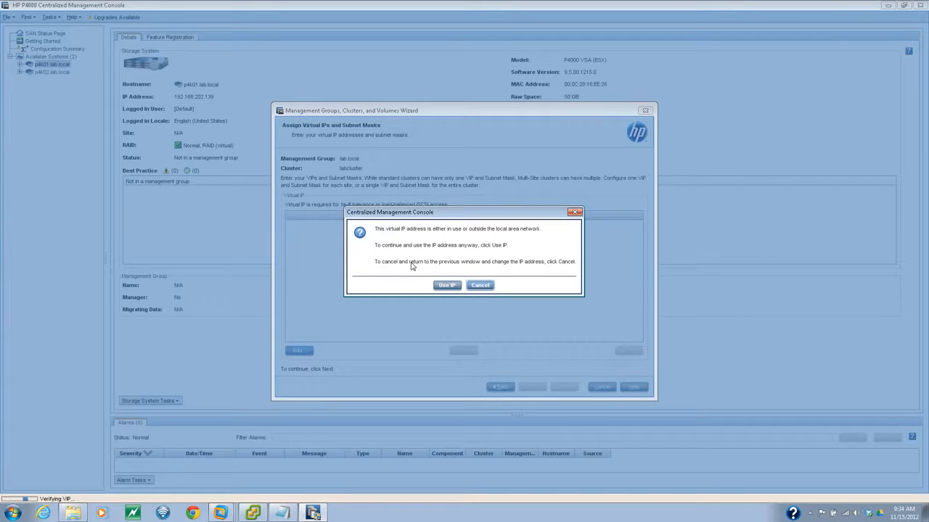
- Check the IP address notes in Notepad and confirm using the virtual IP despite the warning
click(284, 513)
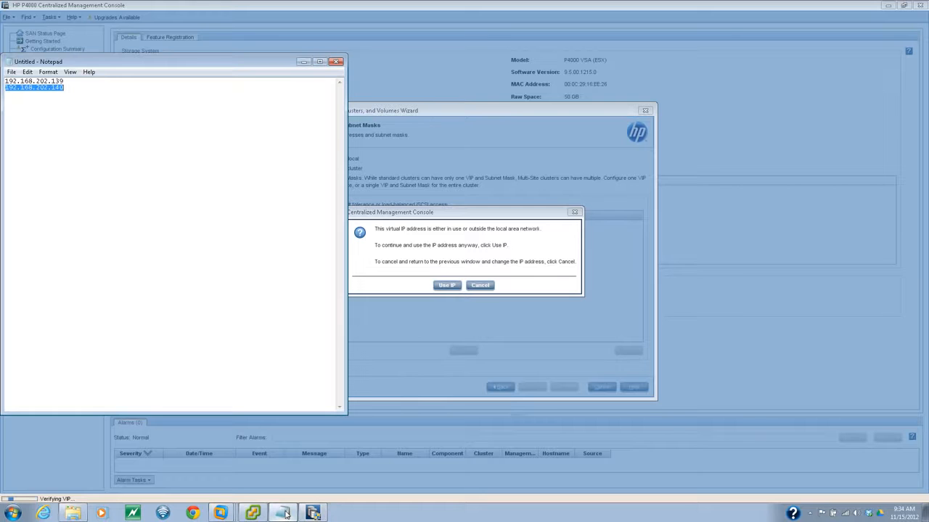
click(425, 299)
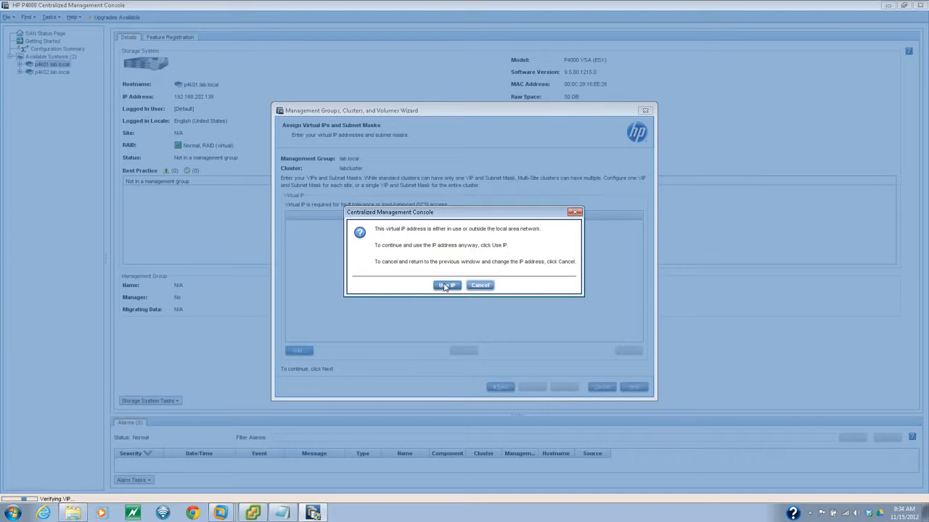
click(445, 285)
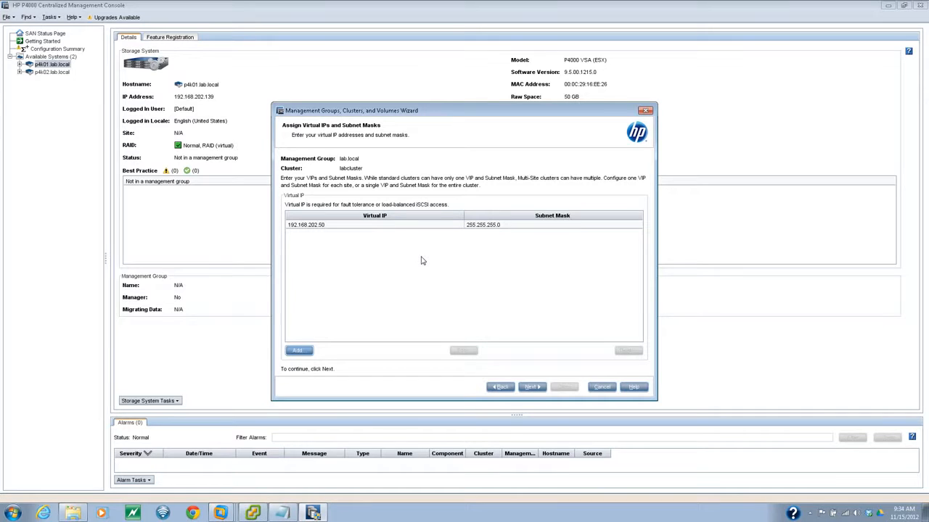
click(283, 514)
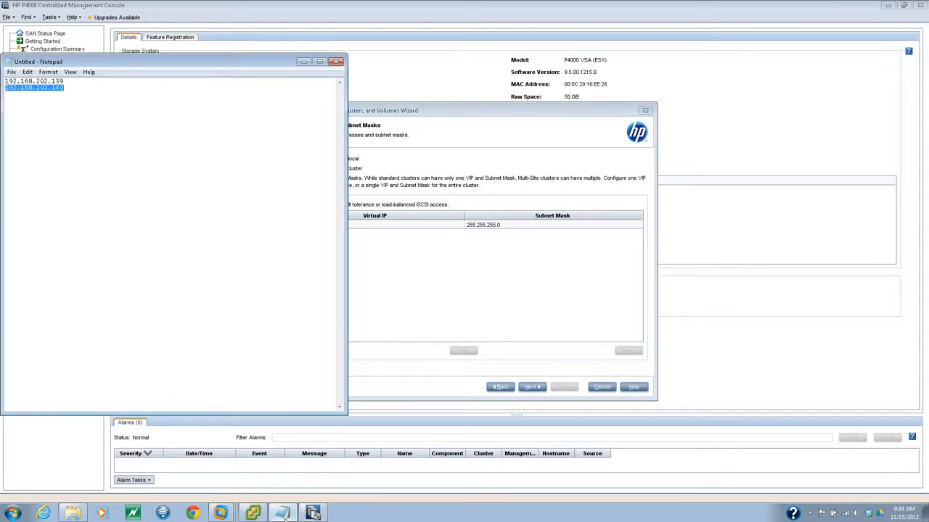
click(435, 268)
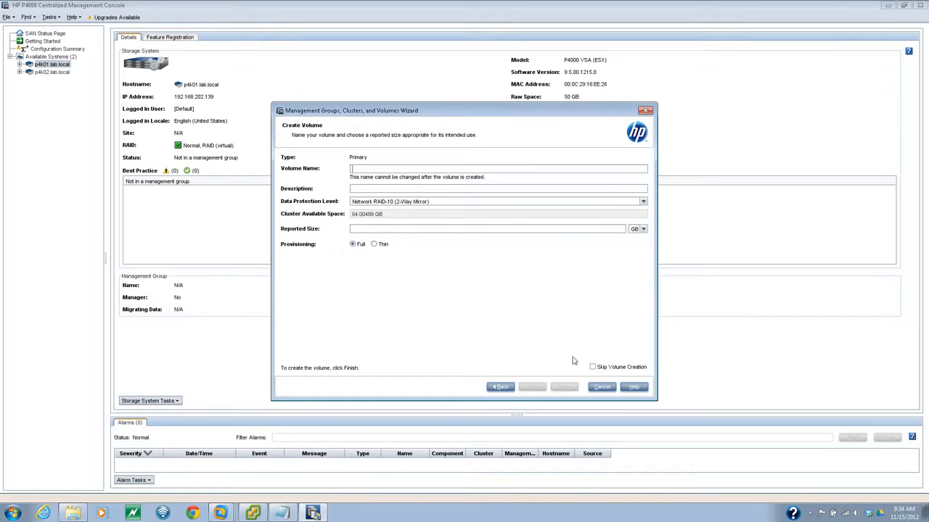
- Tick Skip Volume Creation and finish the wizard
click(592, 367)
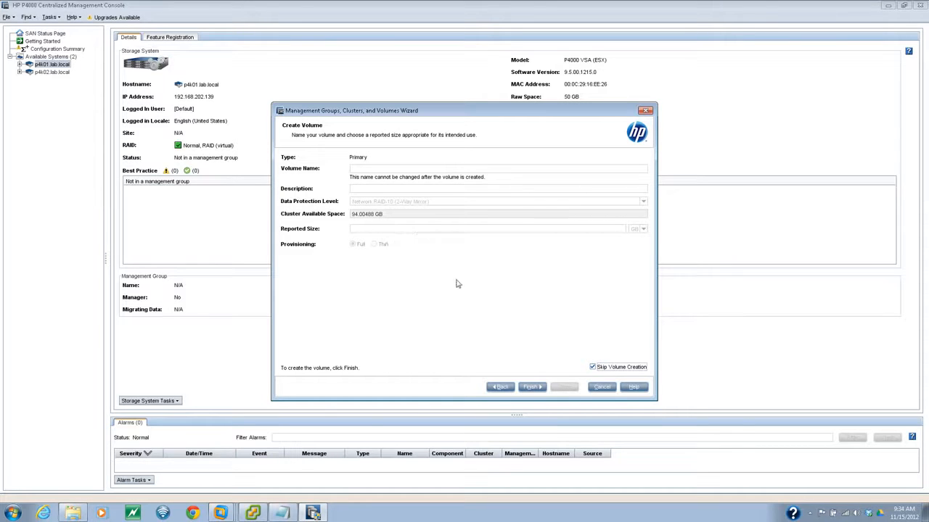
click(530, 388)
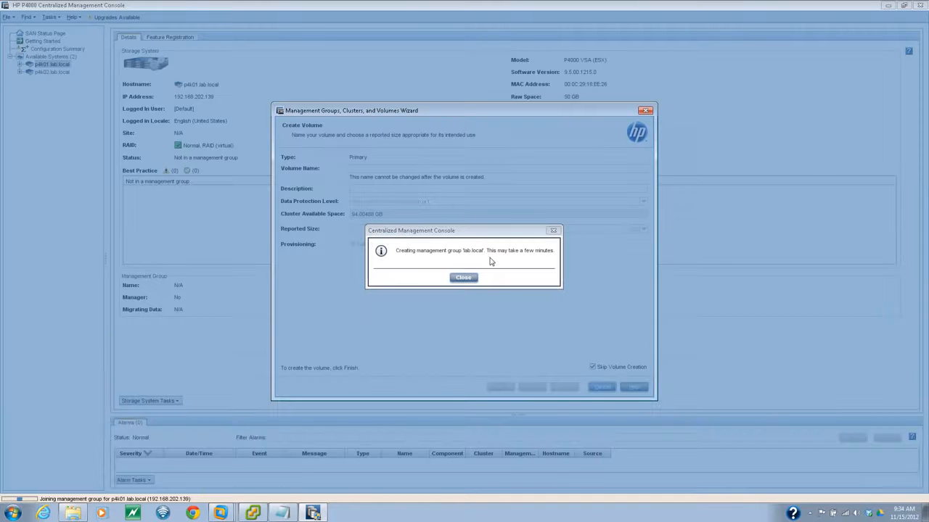
- Dismiss the 'creating management group' progress message
click(464, 278)
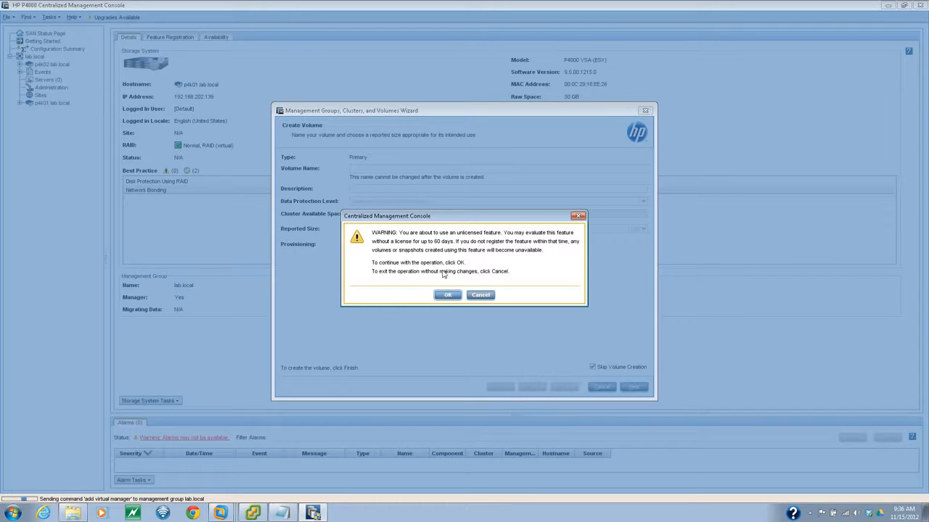
- Accept the unlicensed-feature 60-day evaluation warning to complete the wizard, then open the Start menu
key(Return)
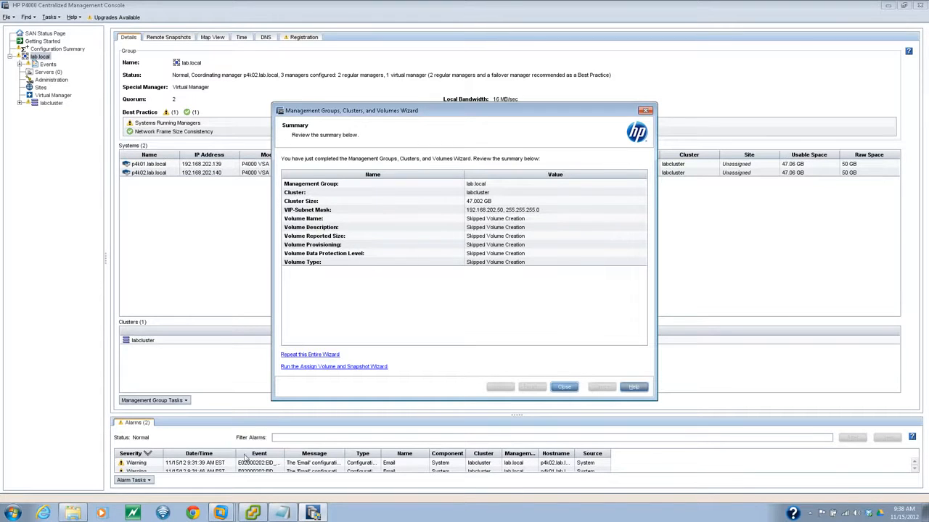
click(11, 512)
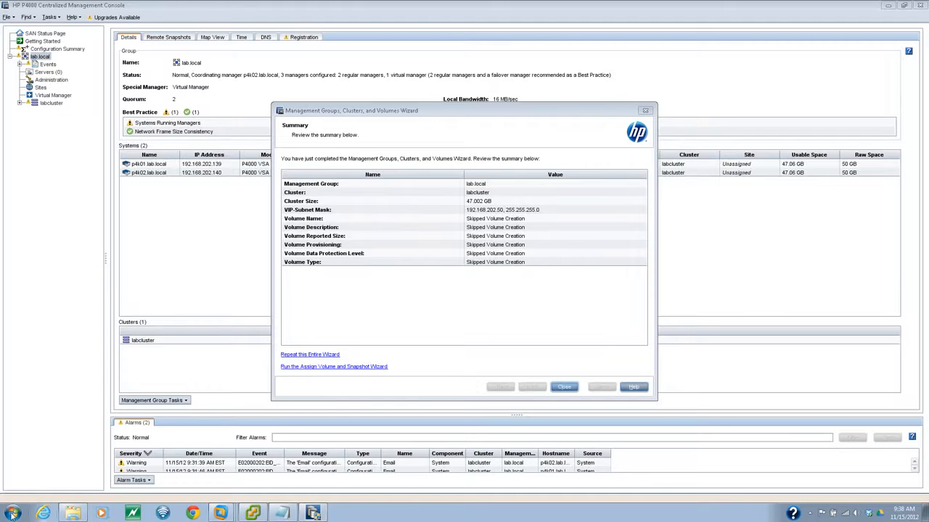
click(12, 515)
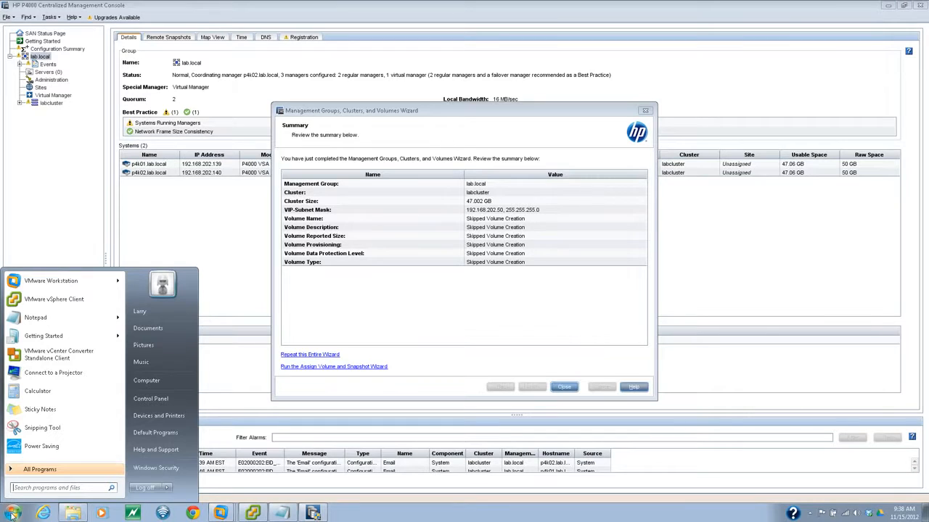
- Launch Command Prompt via cmd and ping the cluster VIP 192.168.202.50
text(cmd)
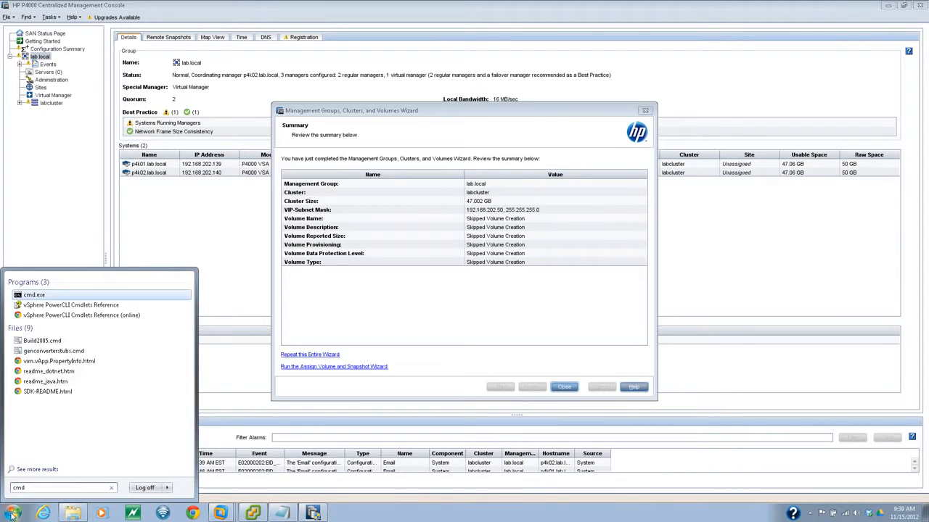
key(Return)
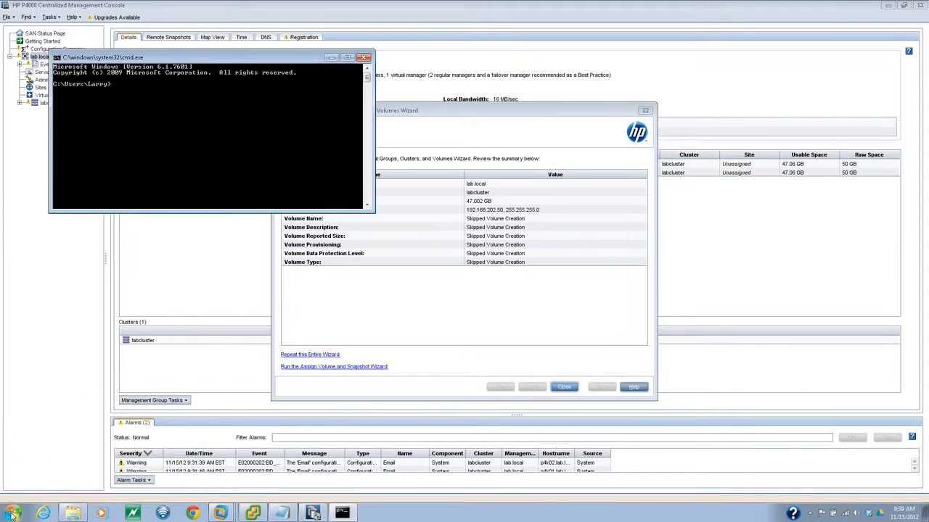
text(ping 192.168.202.50)
key(Return)
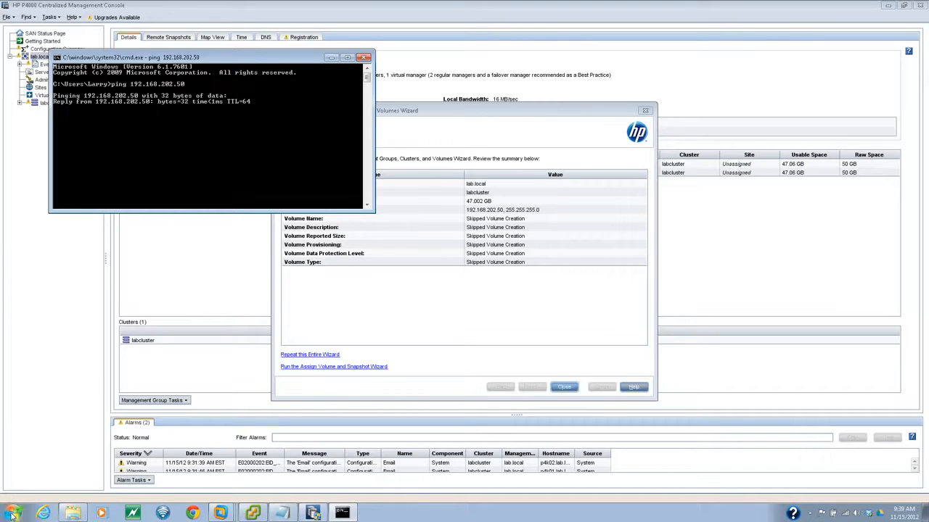
- Minimize the Command Prompt, close the completed wizard and dismiss the registration notice
click(331, 58)
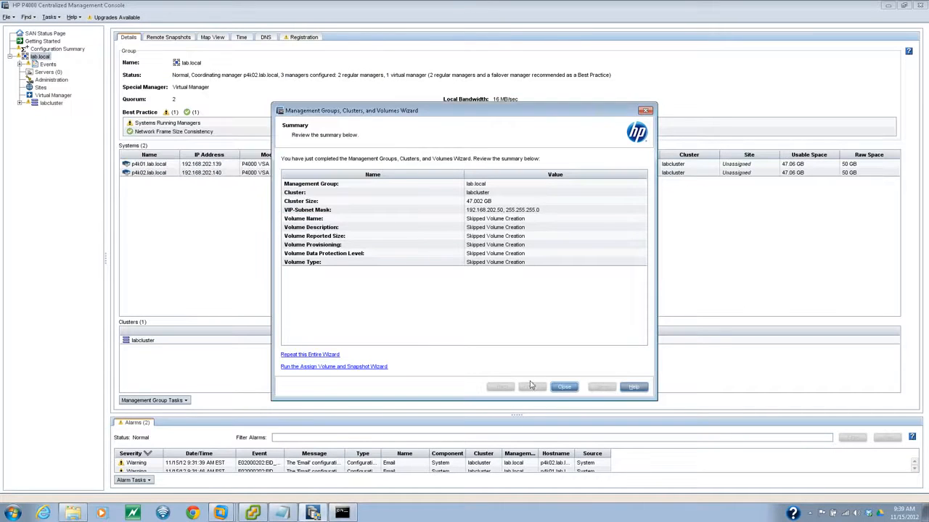
click(563, 387)
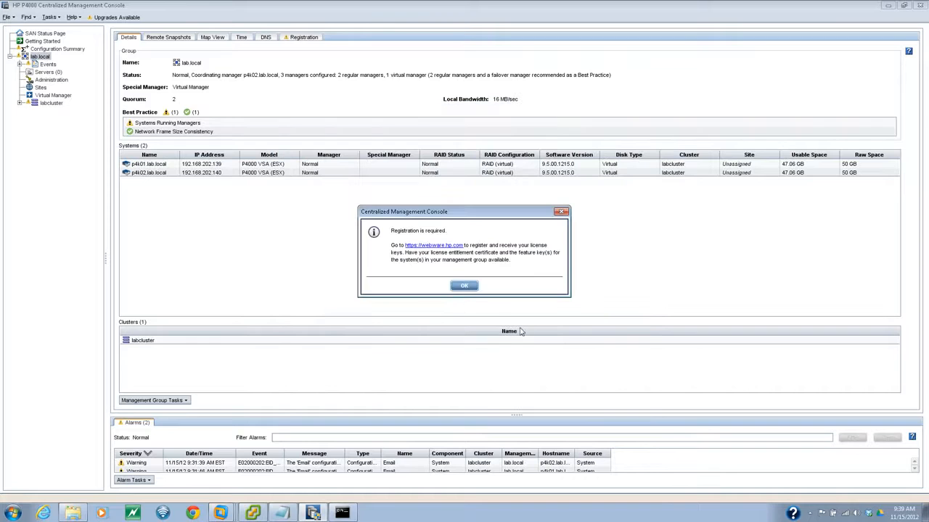
click(462, 285)
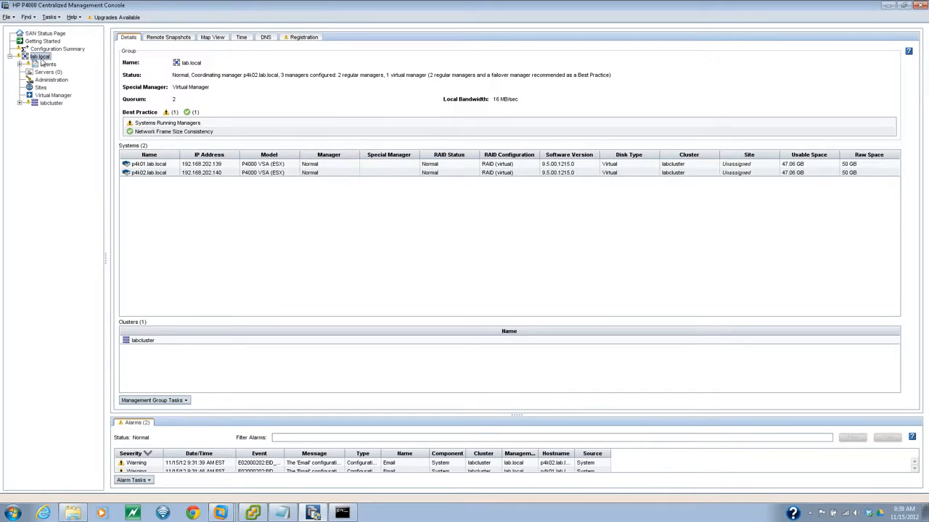
- Expand labcluster's Storage Systems and view the Details page of p4k01.lab.local
click(20, 104)
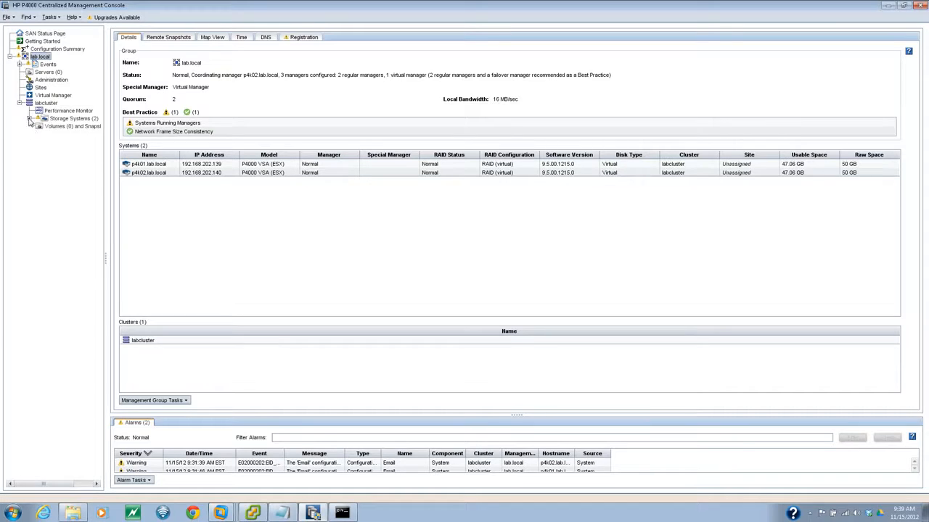
click(30, 118)
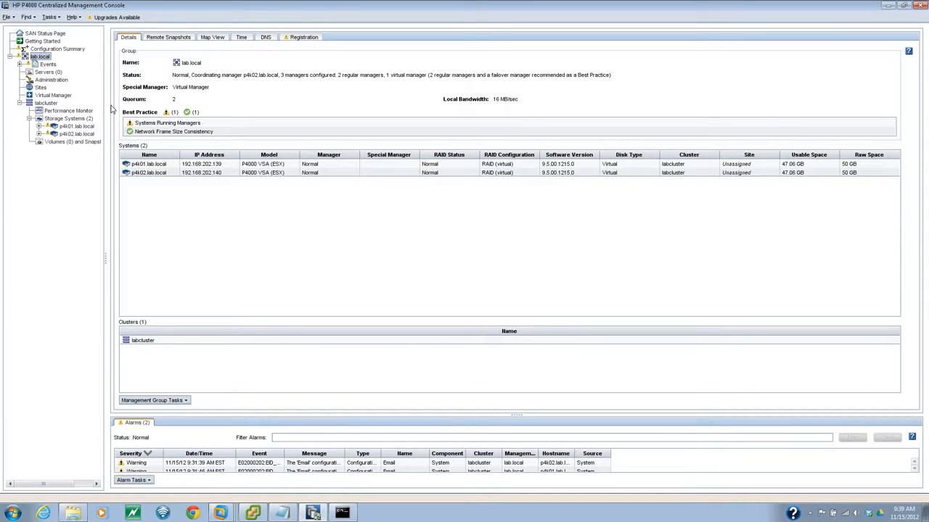
click(39, 127)
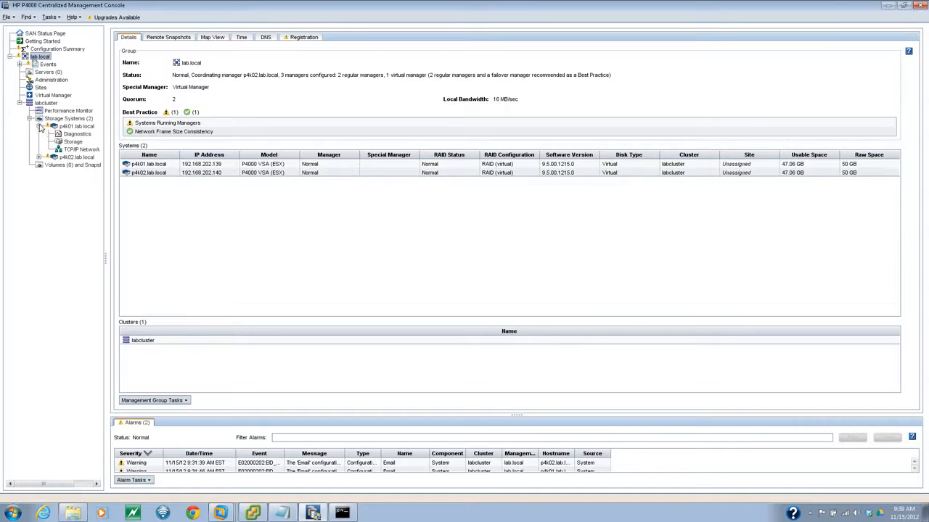
click(69, 127)
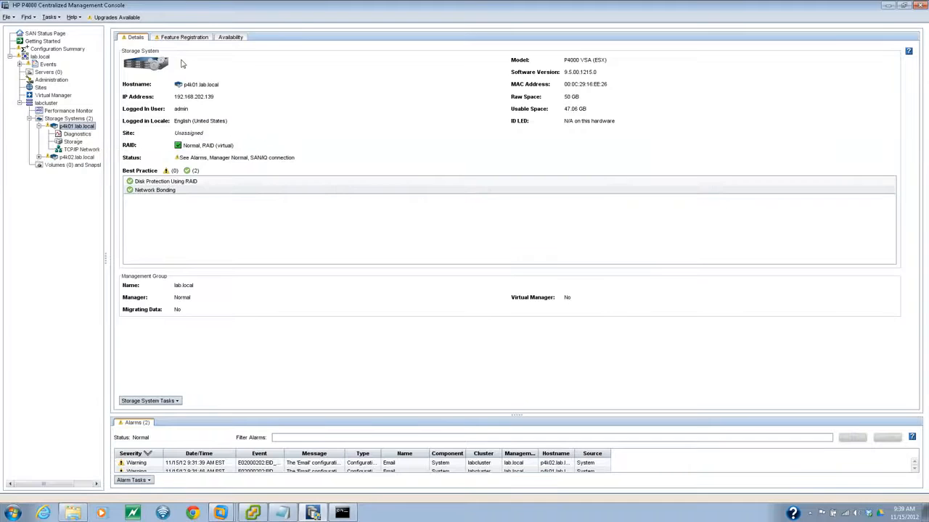
- Open p4k01's Storage Disk Setup, which lists one active 50.00 GB virtual disk
click(74, 142)
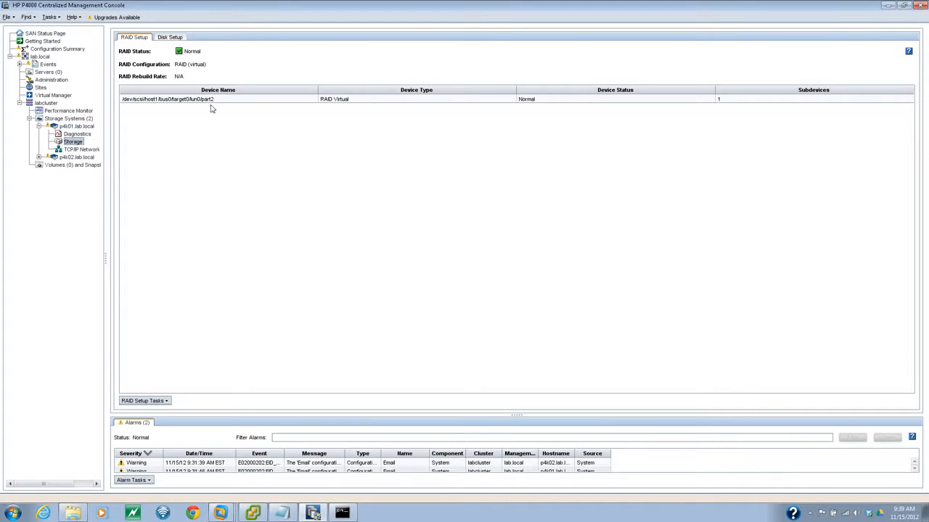
click(171, 38)
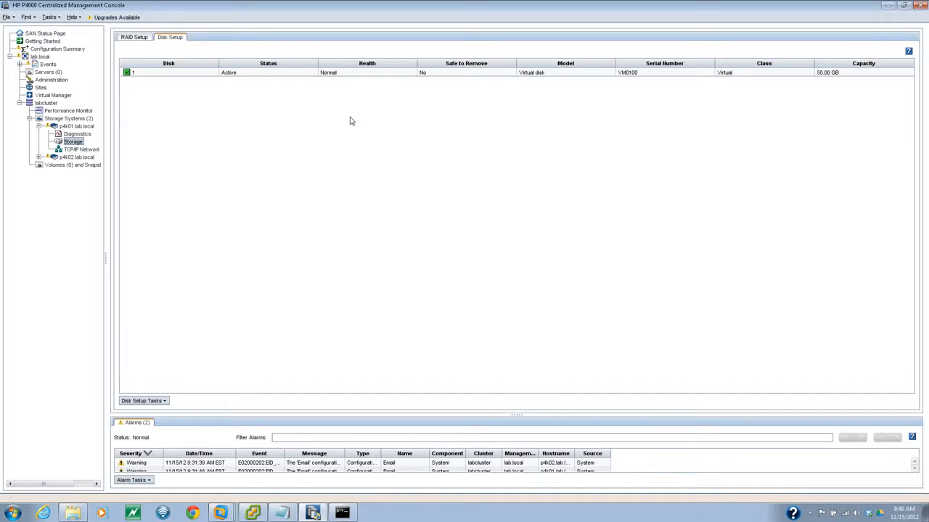
click(352, 121)
- Review lab.local's event settings and Systems Running Managers warning, then view labcluster's empty Volumes and Snapshots
click(20, 63)
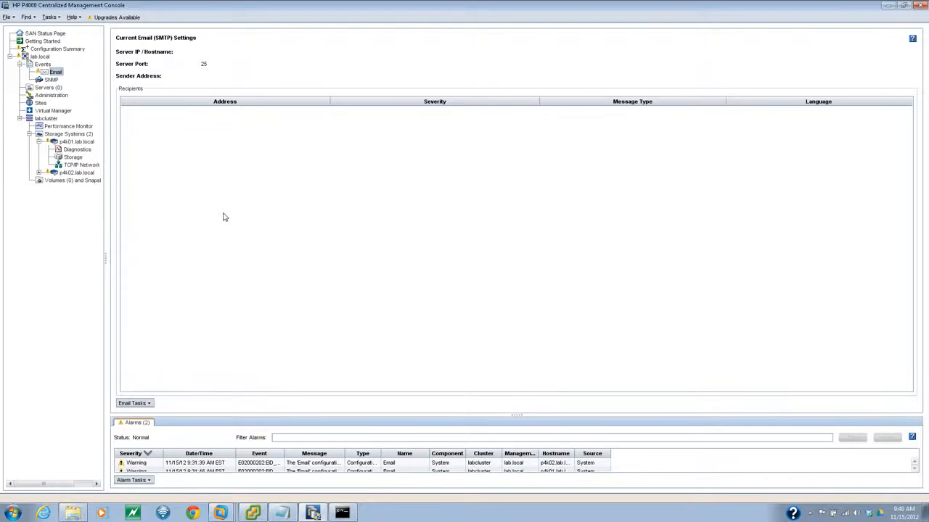
click(40, 57)
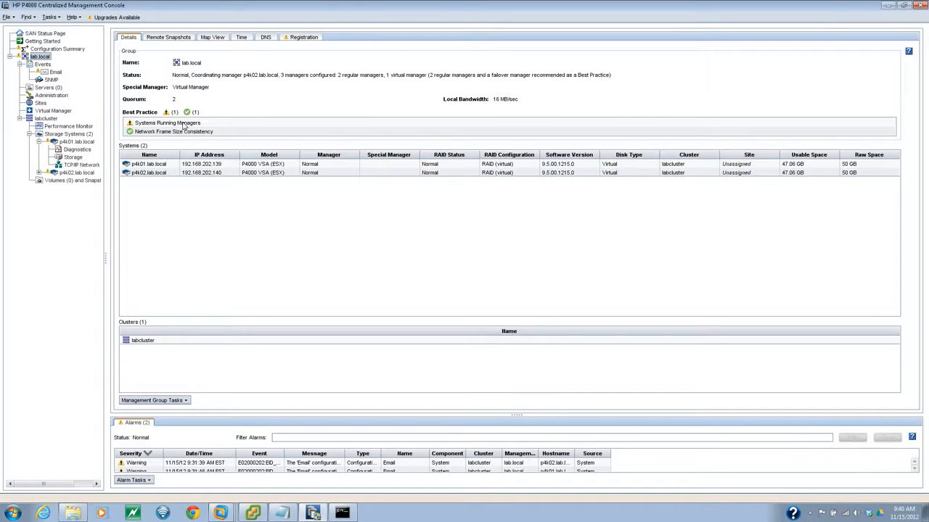
click(184, 125)
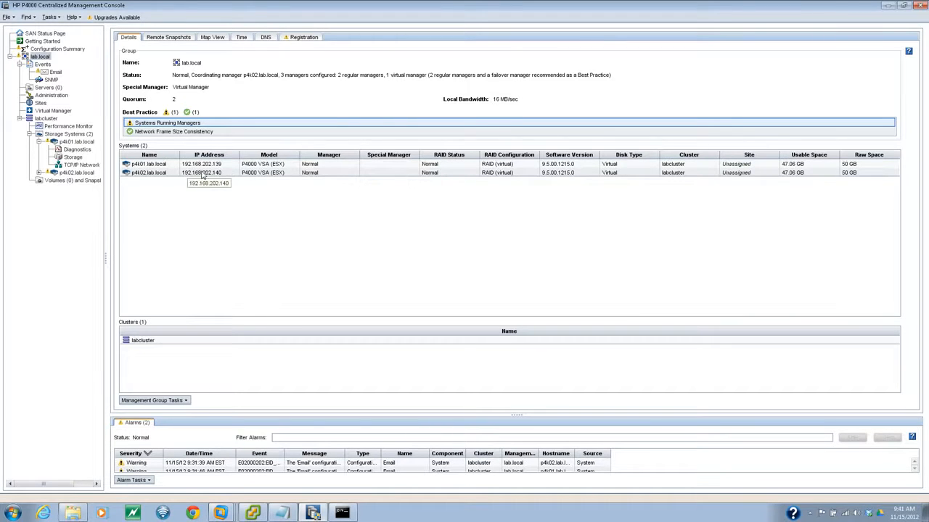
click(40, 173)
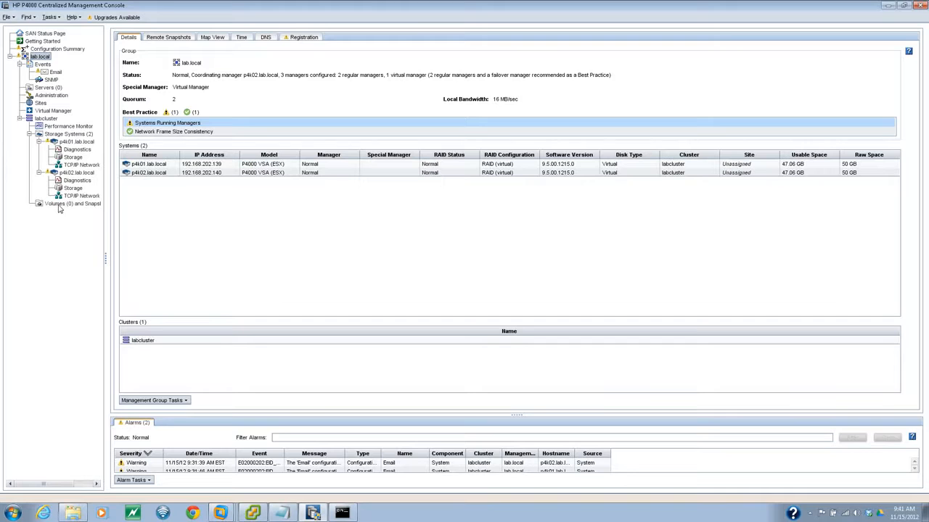
click(60, 204)
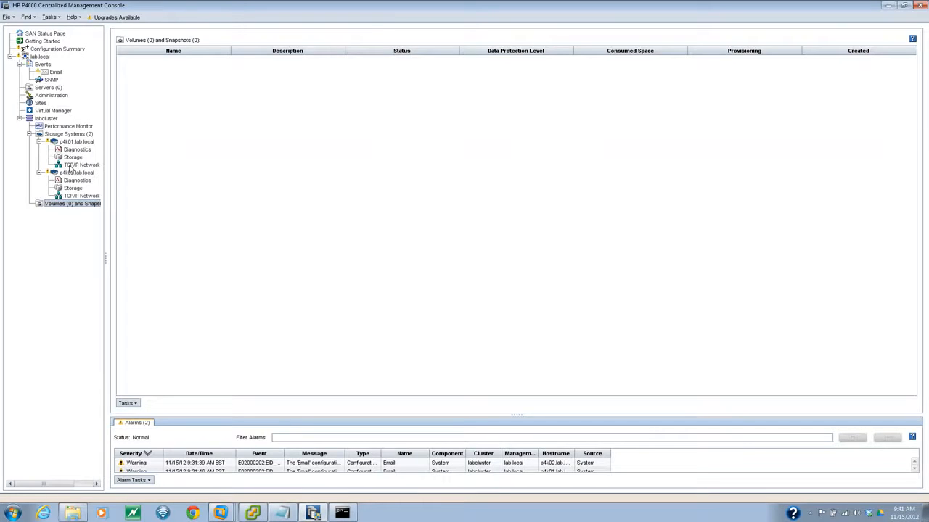
- Inspect p4k01's eth0 and eth1 network interfaces, opening eth1's TCP/IP settings without changing them
click(72, 165)
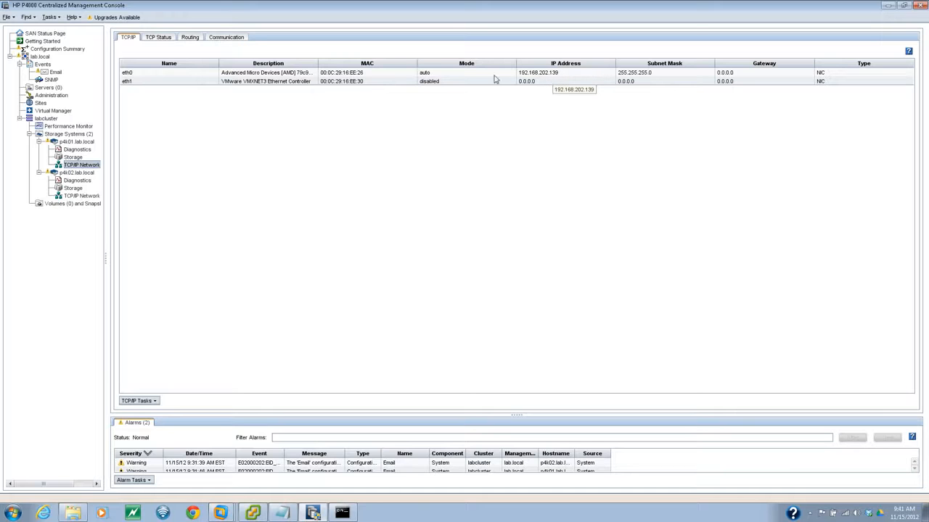
click(143, 74)
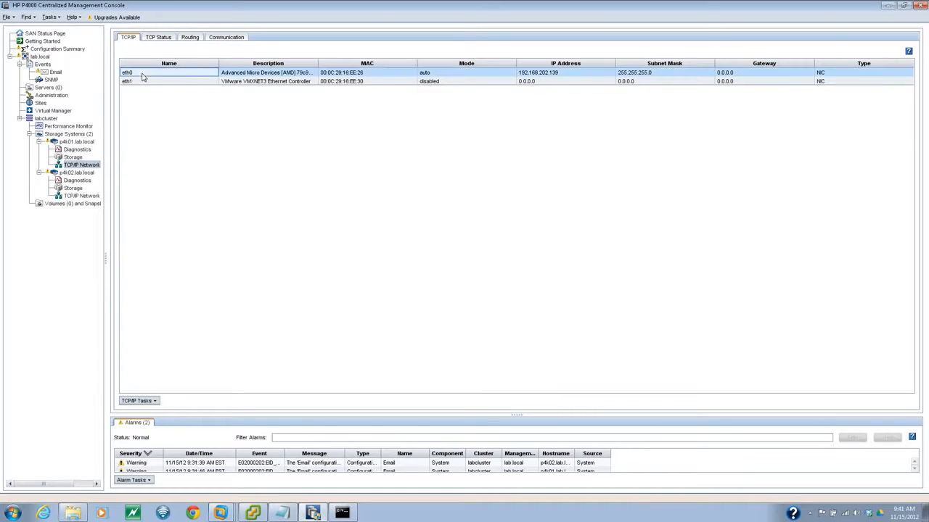
shift+click(136, 82)
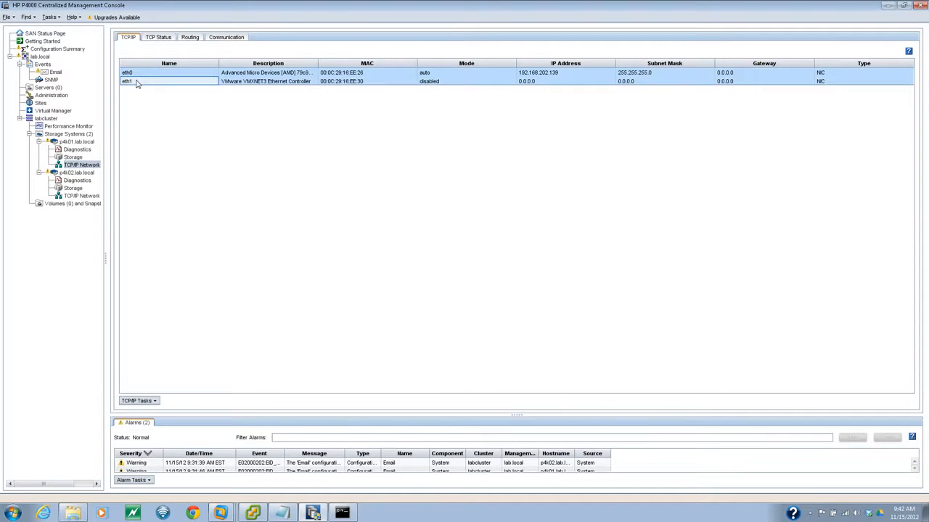
right_click(136, 82)
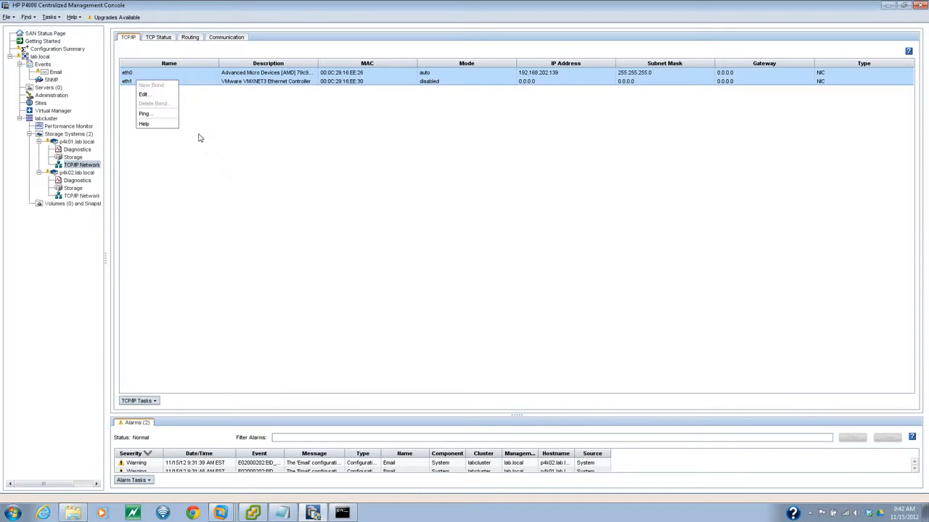
click(227, 104)
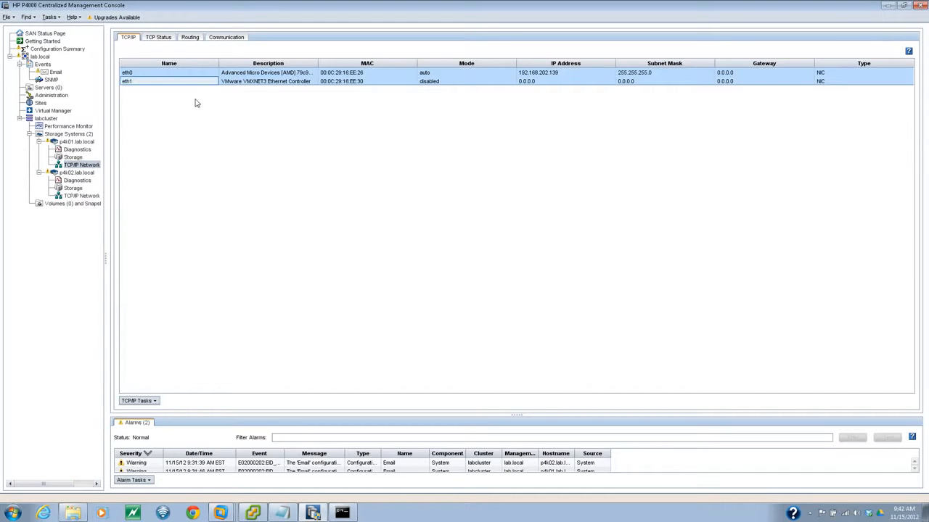
click(150, 84)
right_click(151, 84)
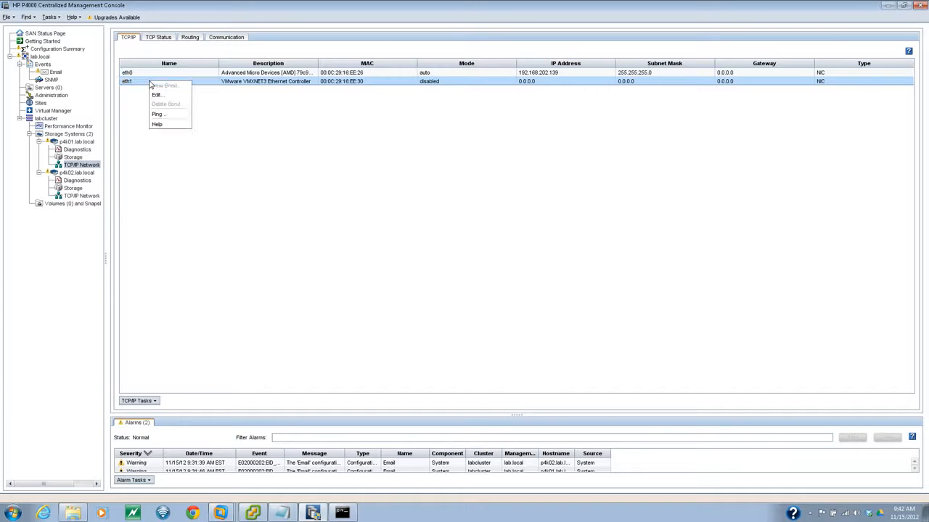
click(163, 99)
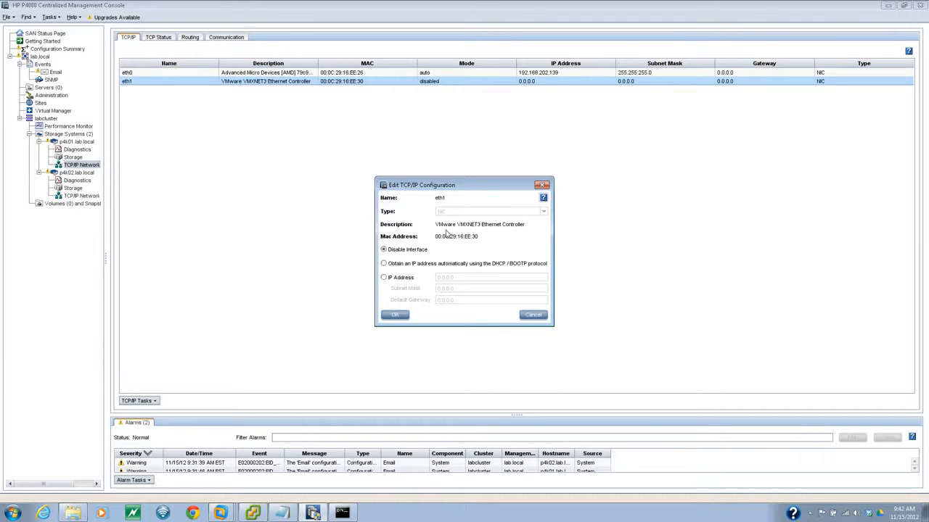
click(532, 315)
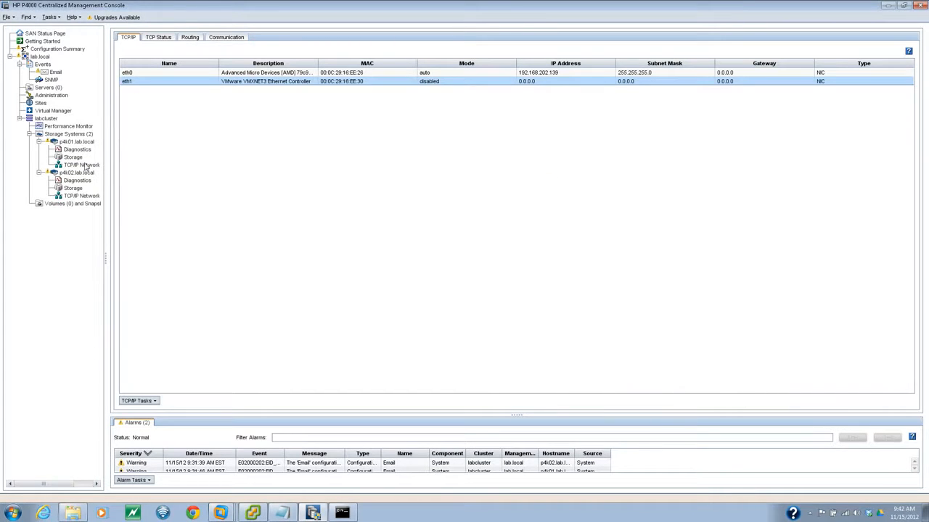
- Check the SAN/iQ interface choices, see eth1 listed as disabled, and cancel, leaving eth0
right_click(86, 167)
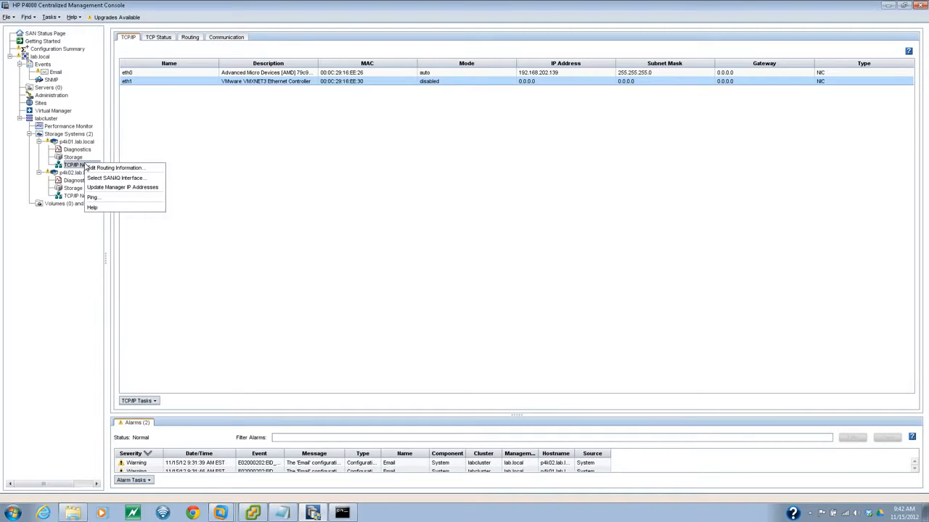
click(129, 180)
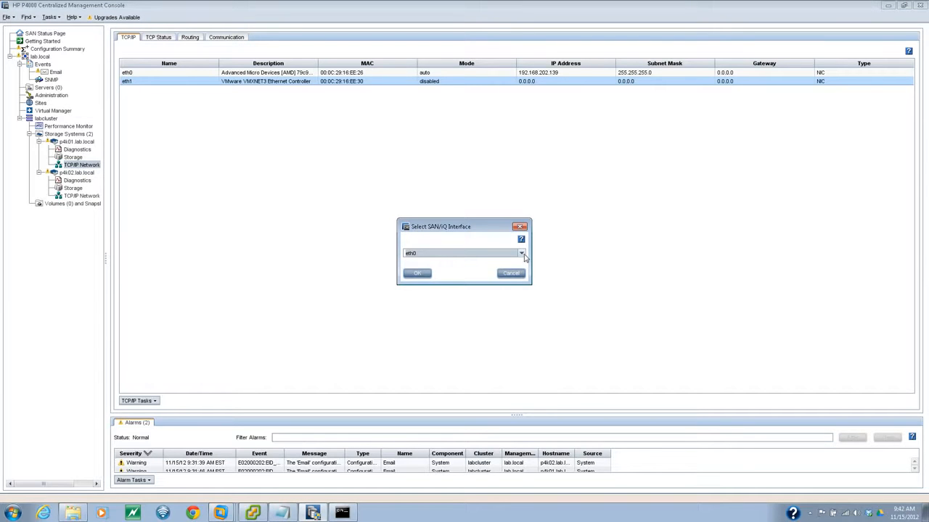
click(521, 254)
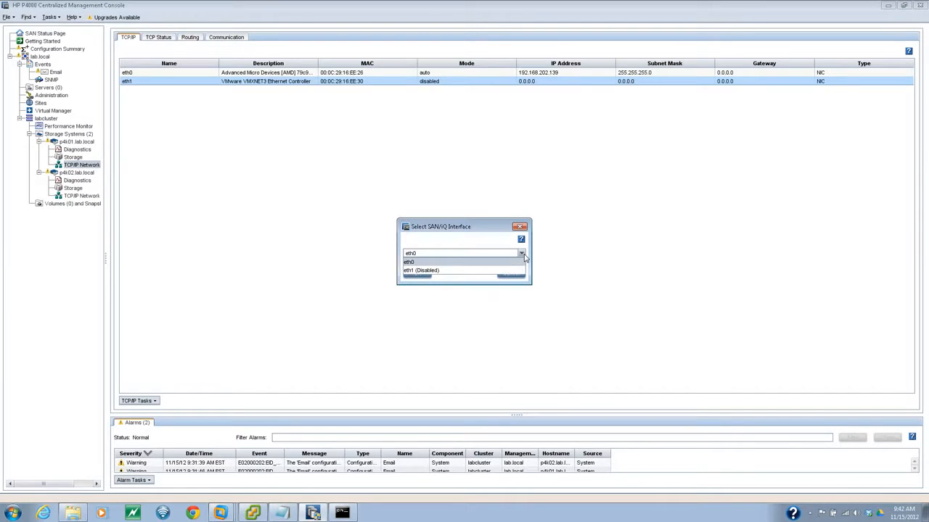
click(482, 231)
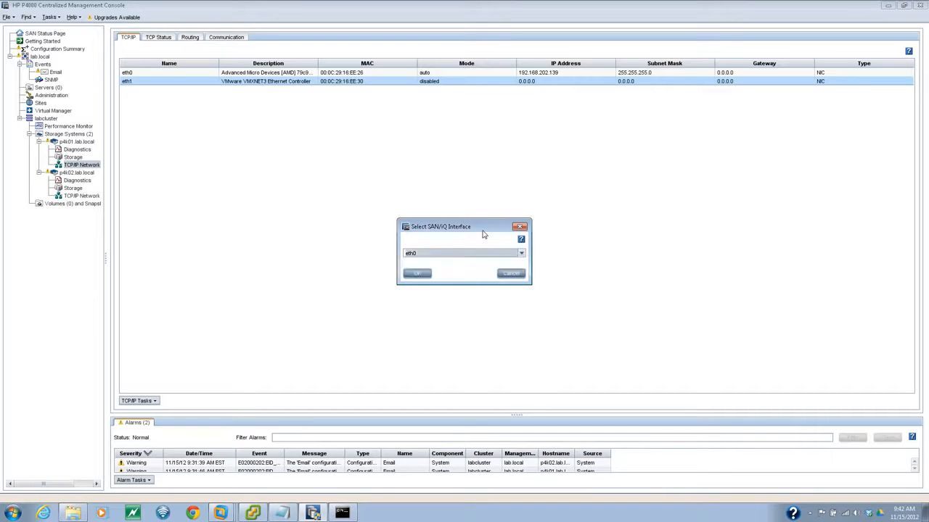
click(510, 274)
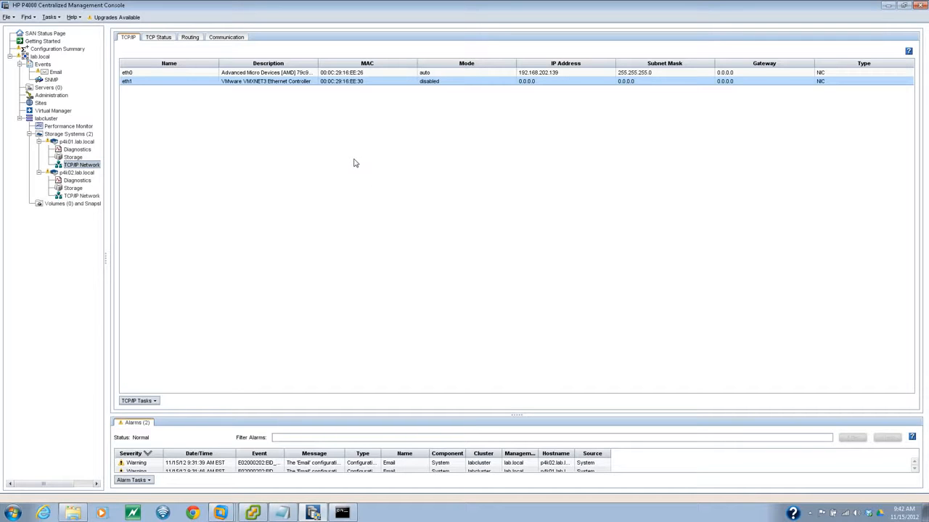
- Switch p4k01's eth1 to DHCP/BOOTP addressing, confirm the change, and search the network to rediscover p4k01
right_click(132, 83)
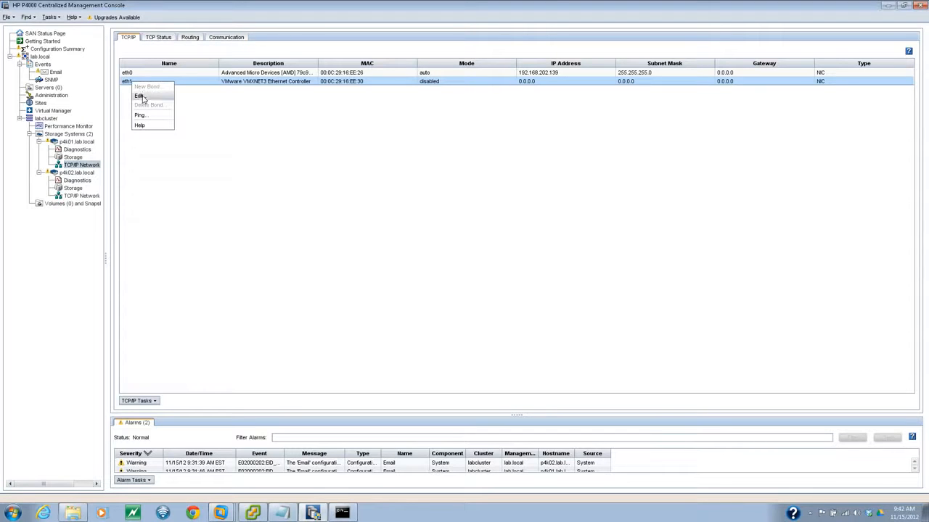
click(139, 95)
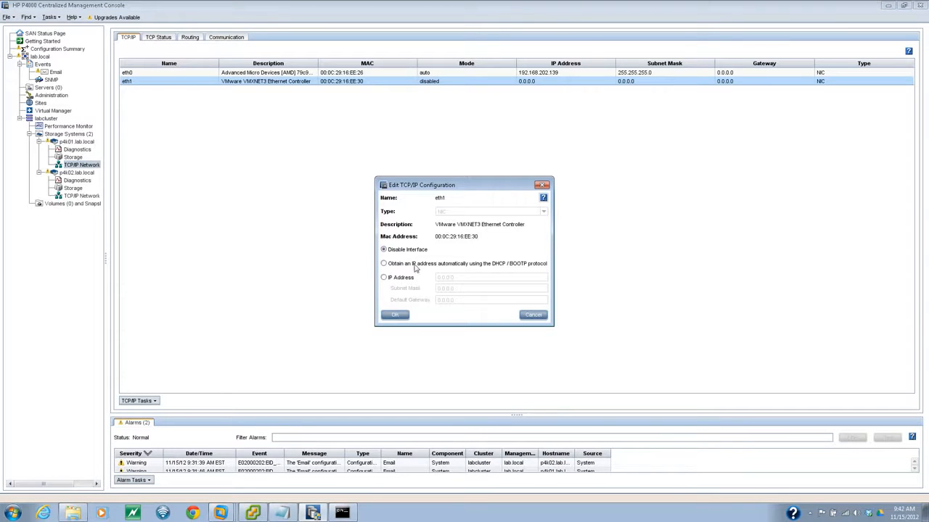
click(391, 265)
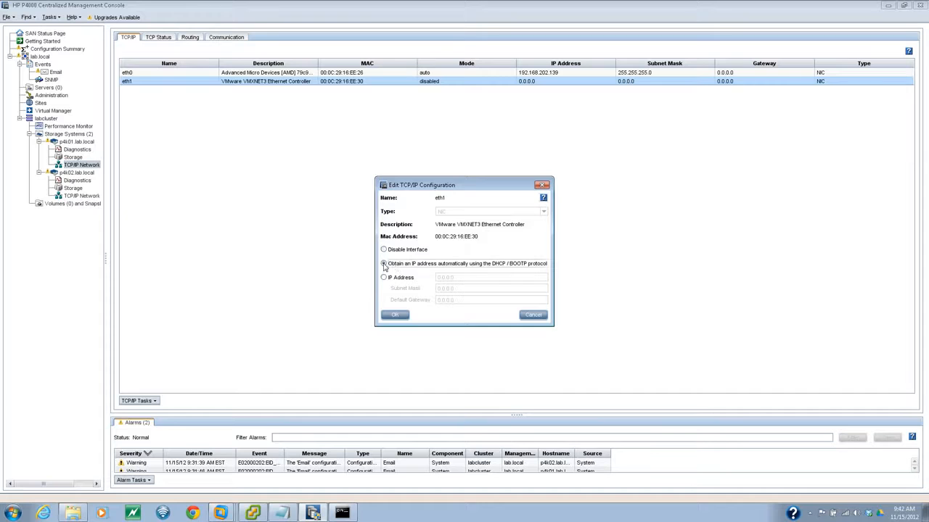
click(396, 314)
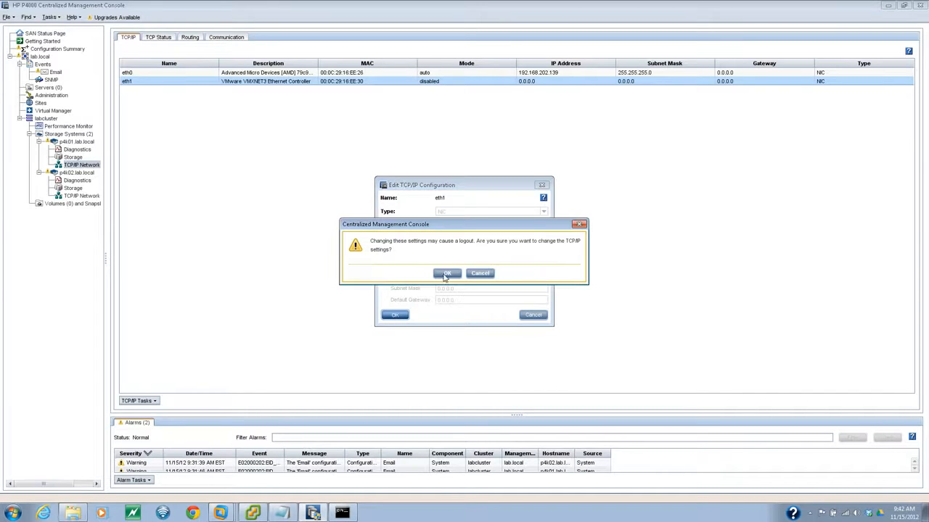
click(447, 278)
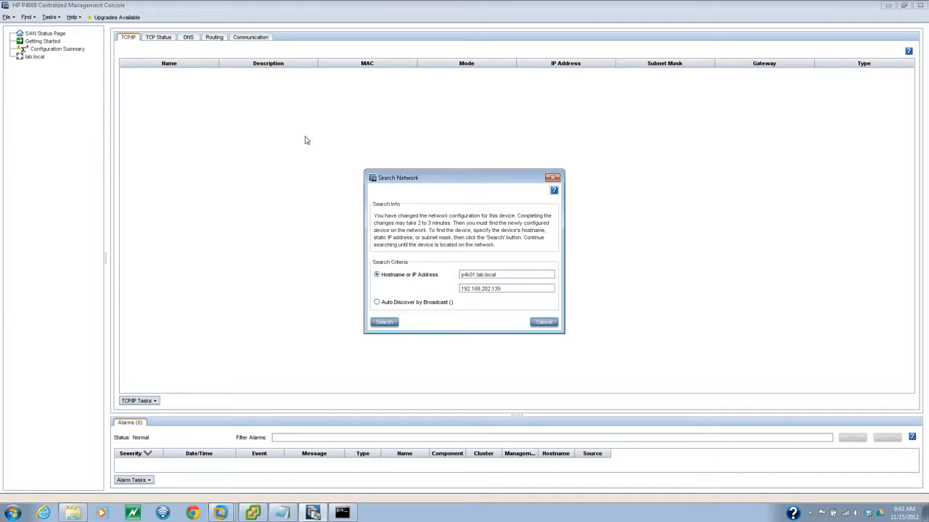
click(397, 324)
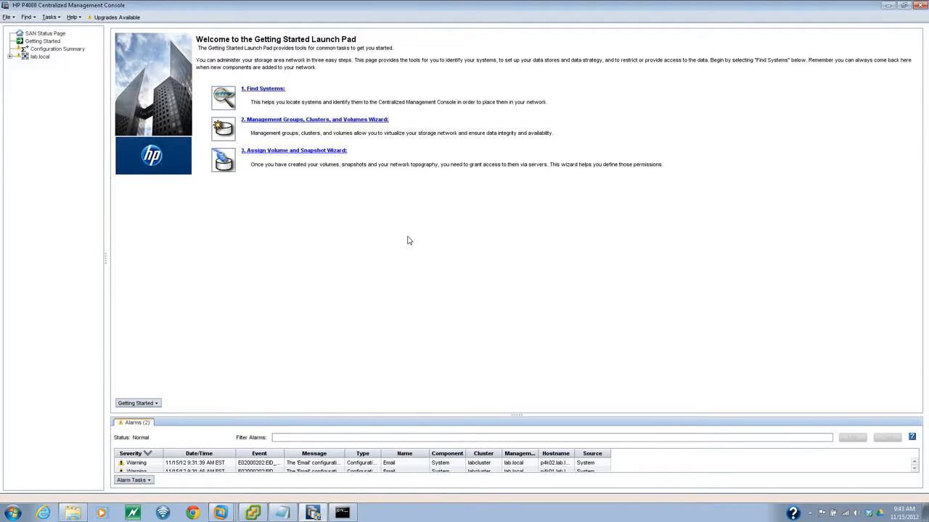
- From p4k01's TCP/IP Network node, select eth1 (192.168.202.141) as its SAN/iQ interface
click(10, 57)
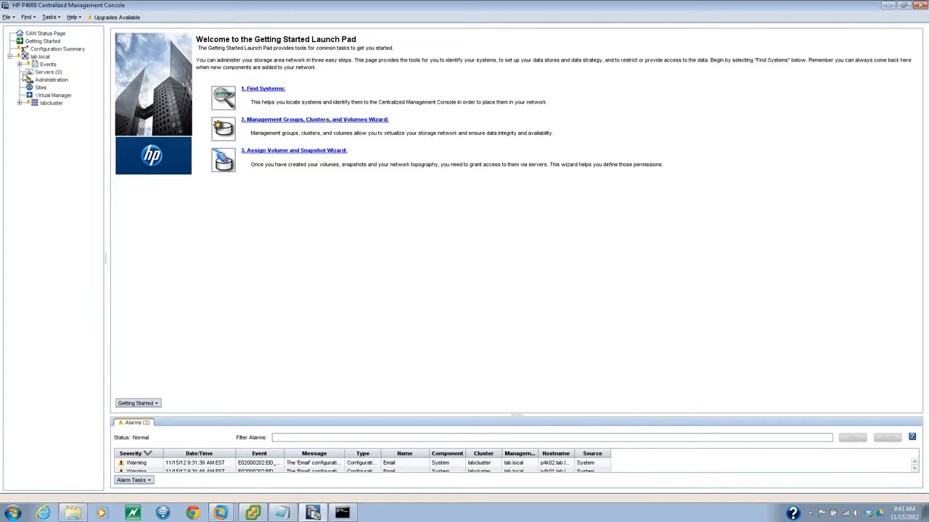
click(20, 103)
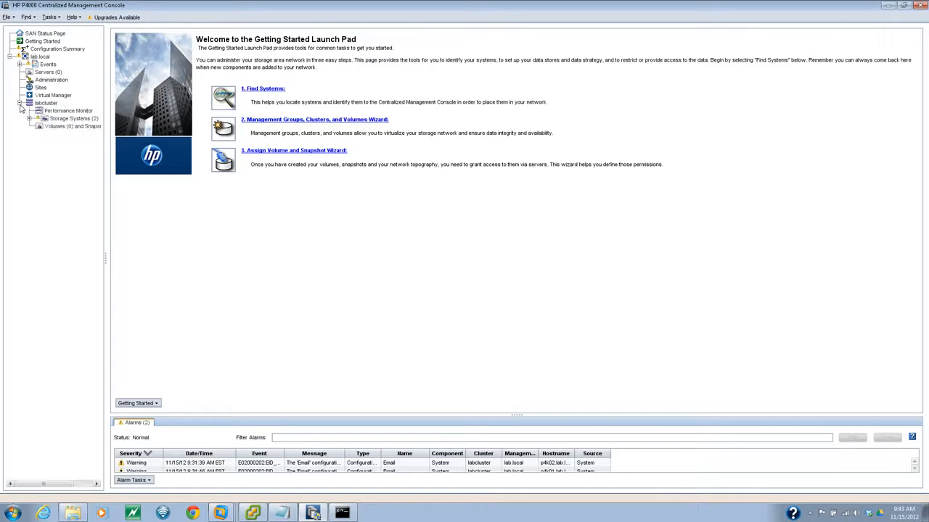
click(29, 118)
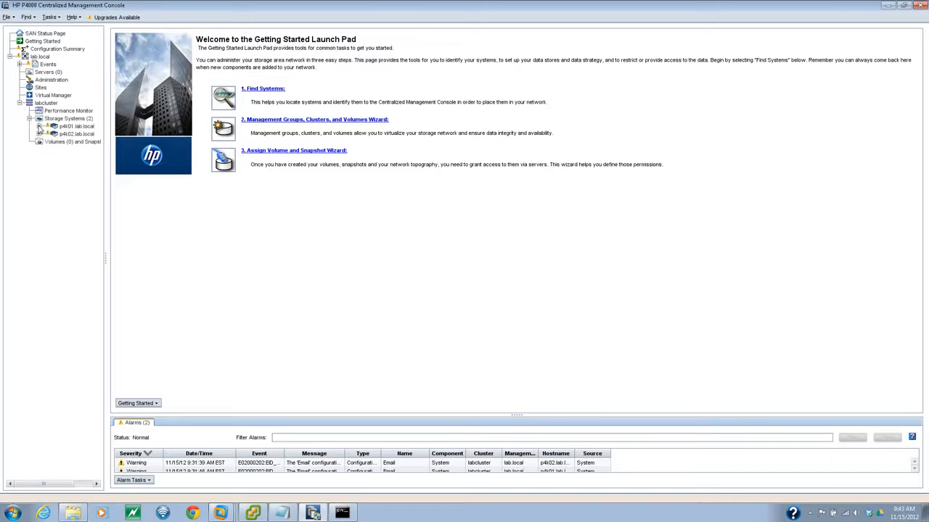
click(40, 126)
click(80, 149)
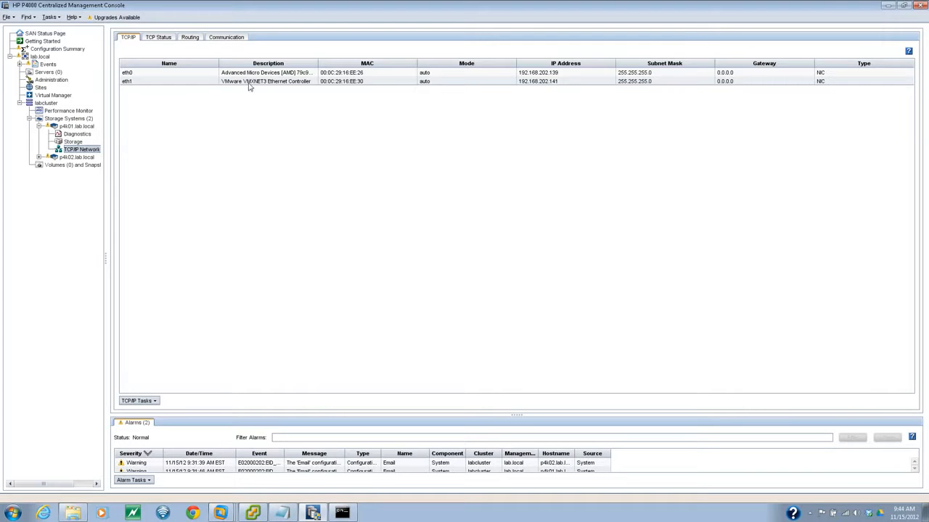
right_click(93, 152)
click(123, 164)
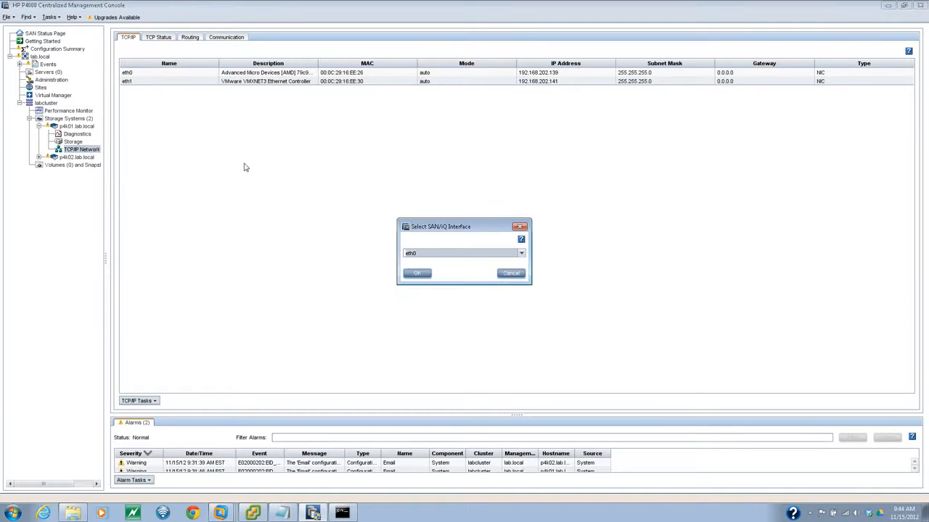
click(521, 253)
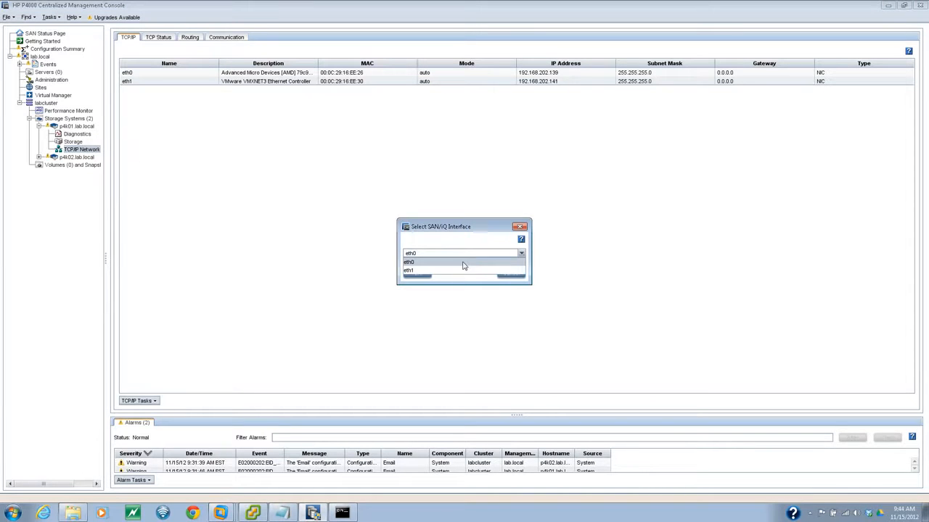
click(436, 271)
click(416, 273)
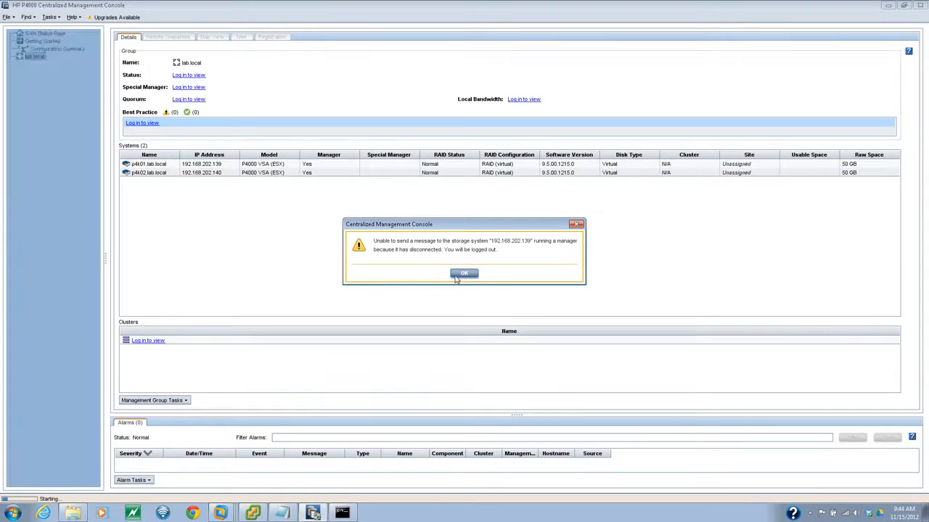
- Dismiss the disconnect warning, log back into lab.local, and minimize the remote desktop session
click(449, 272)
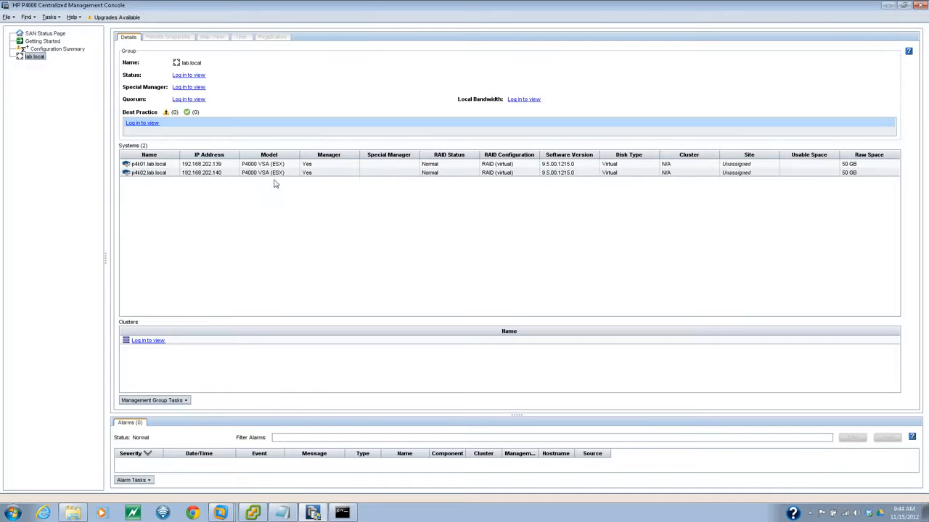
click(188, 76)
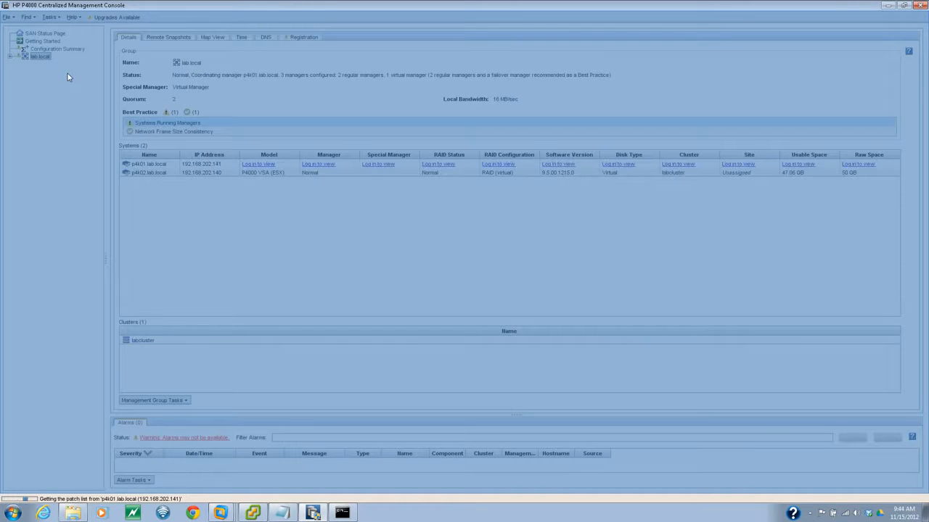
mouse_move(607, 2)
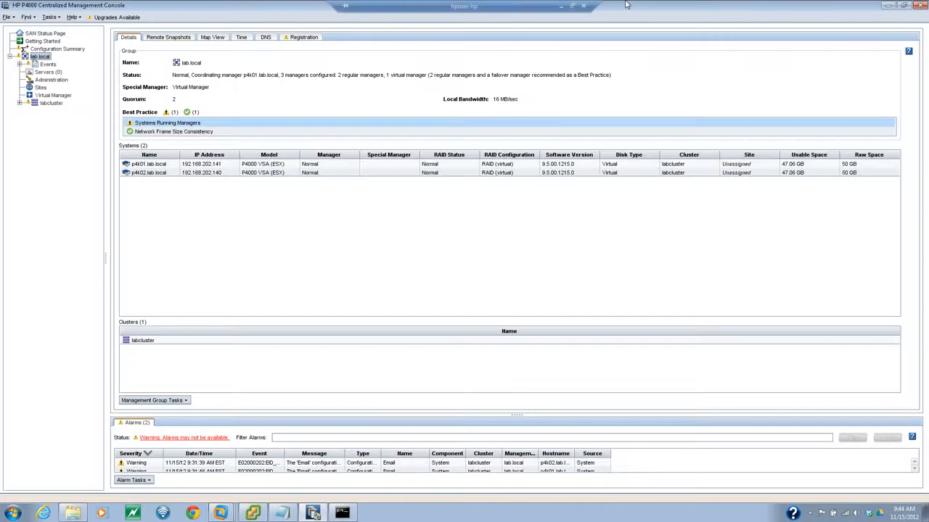
click(560, 6)
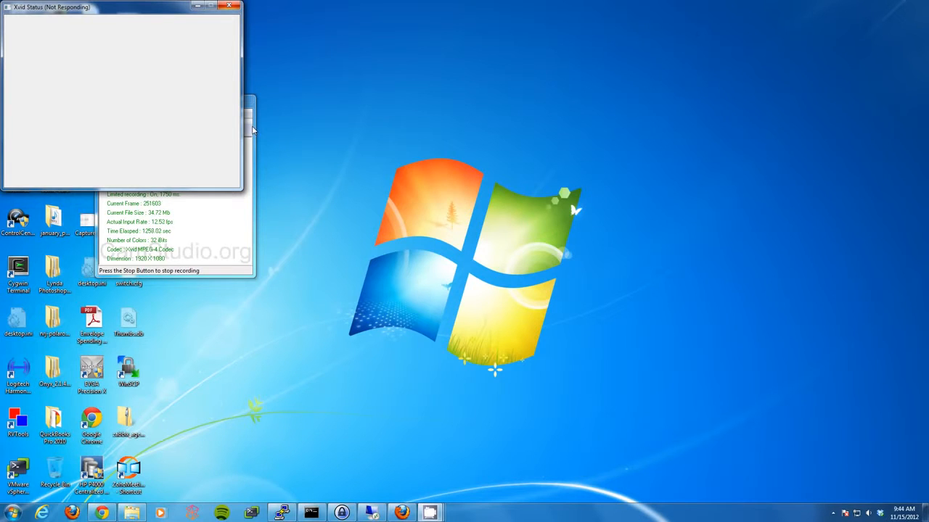
- Bring the CamStudio recorder window in front of the unresponsive Xvid Status window
click(252, 130)
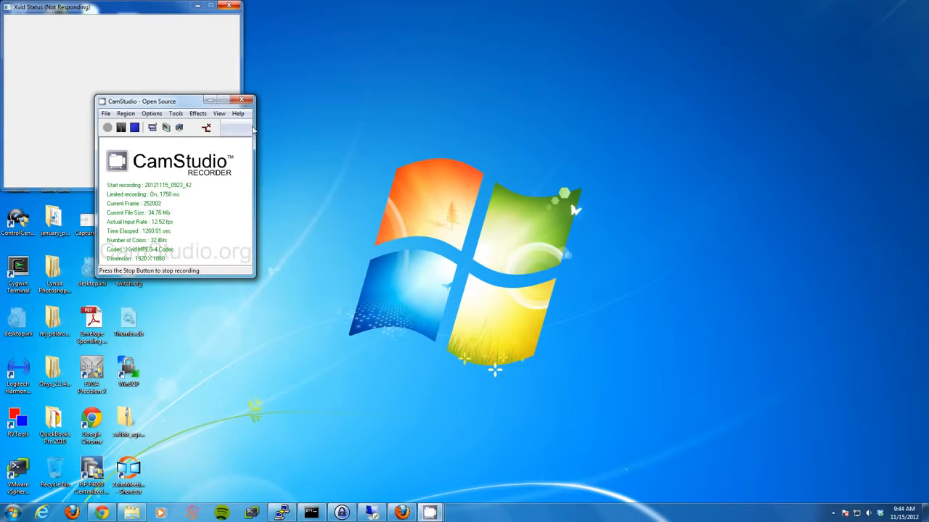